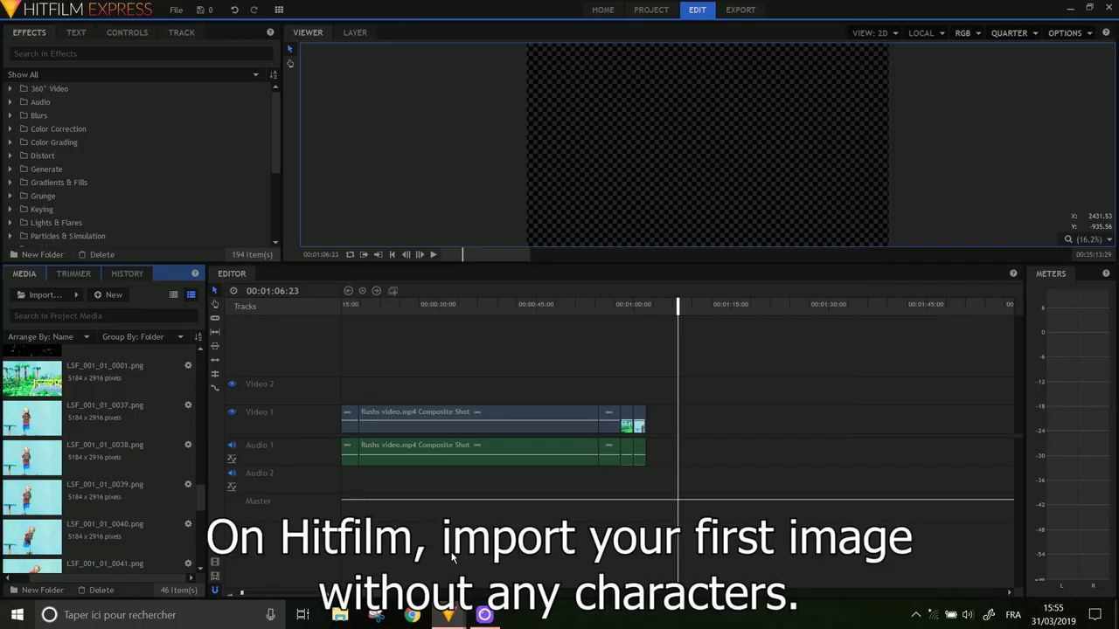
Step: Make a composite shot from the character-free image LSF_001_01_0001.png, keeping the proposed 3840 by 2160, 30 fps properties
{"action": "left_click", "coordinate": [155, 387]}
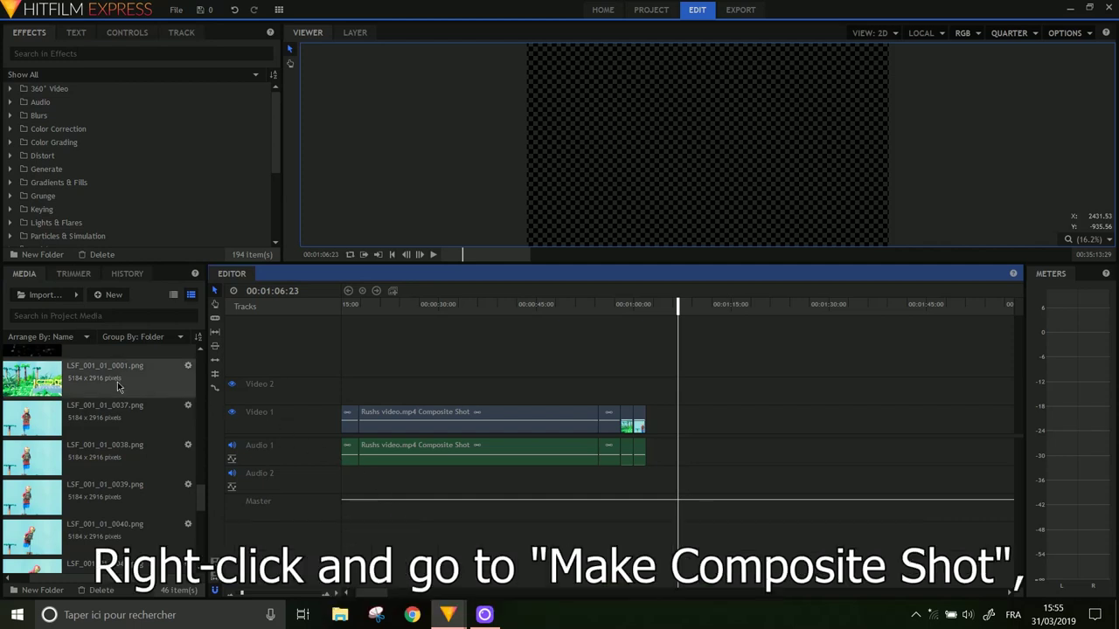
{"action": "right_click", "coordinate": [119, 384]}
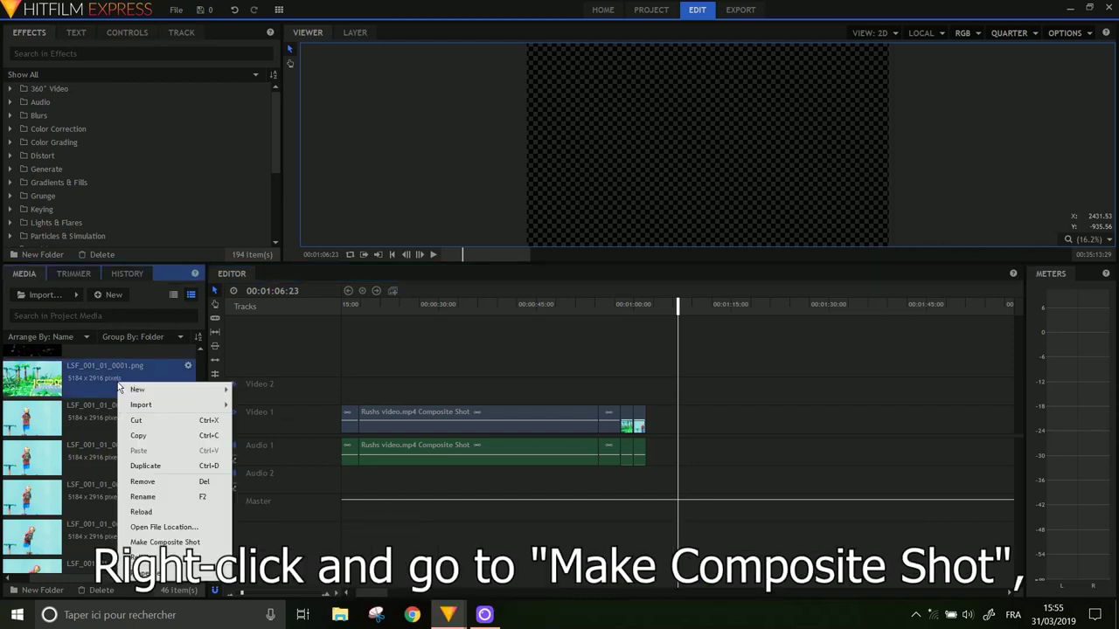
{"action": "left_click", "coordinate": [170, 540]}
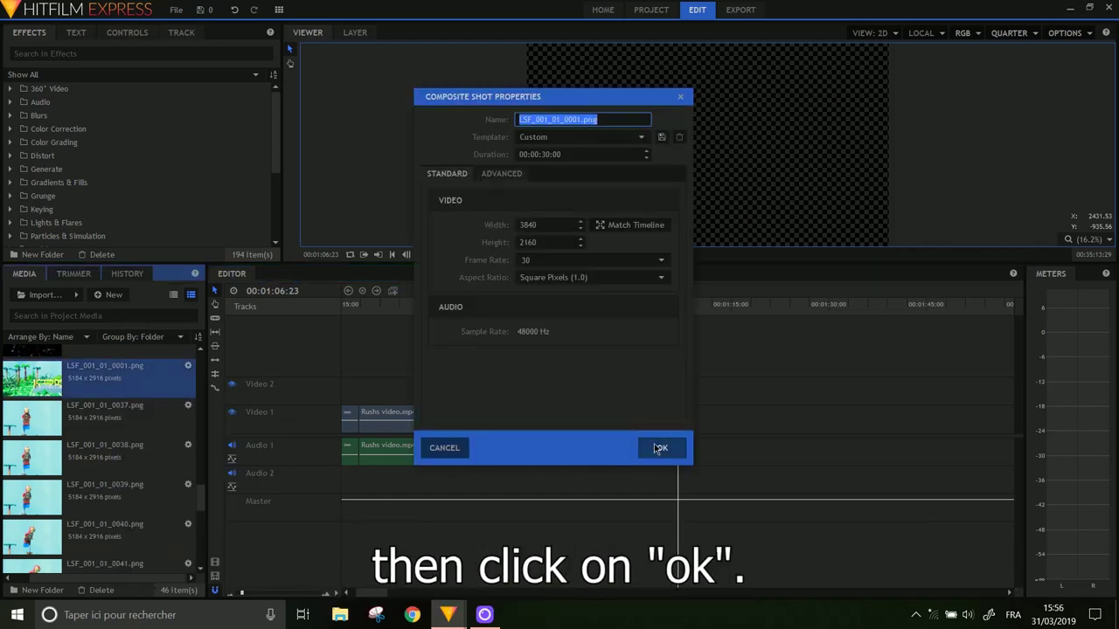
{"action": "left_click", "coordinate": [659, 448]}
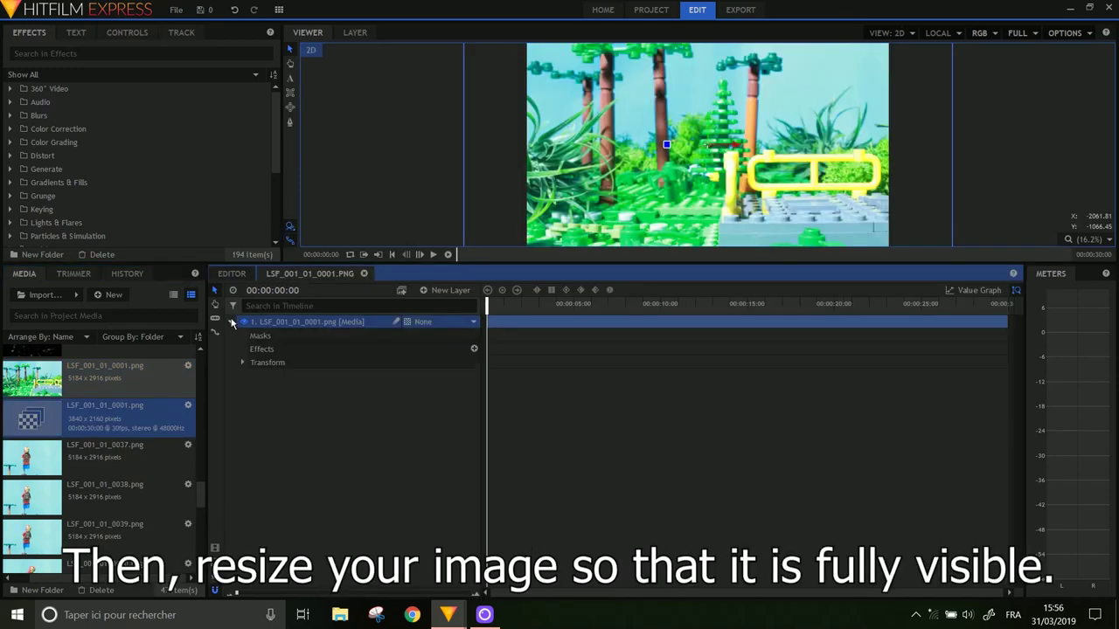
Step: Scale the LSF_001_01_0001.png layer to 74% so the whole image fits the frame, and check its edges
{"action": "left_click", "coordinate": [242, 362]}
{"action": "left_click_drag", "start_coordinate": [362, 413], "coordinate": [332, 416]}
{"action": "scroll", "coordinate": [509, 151], "scroll_direction": "up", "scroll_amount": 10}
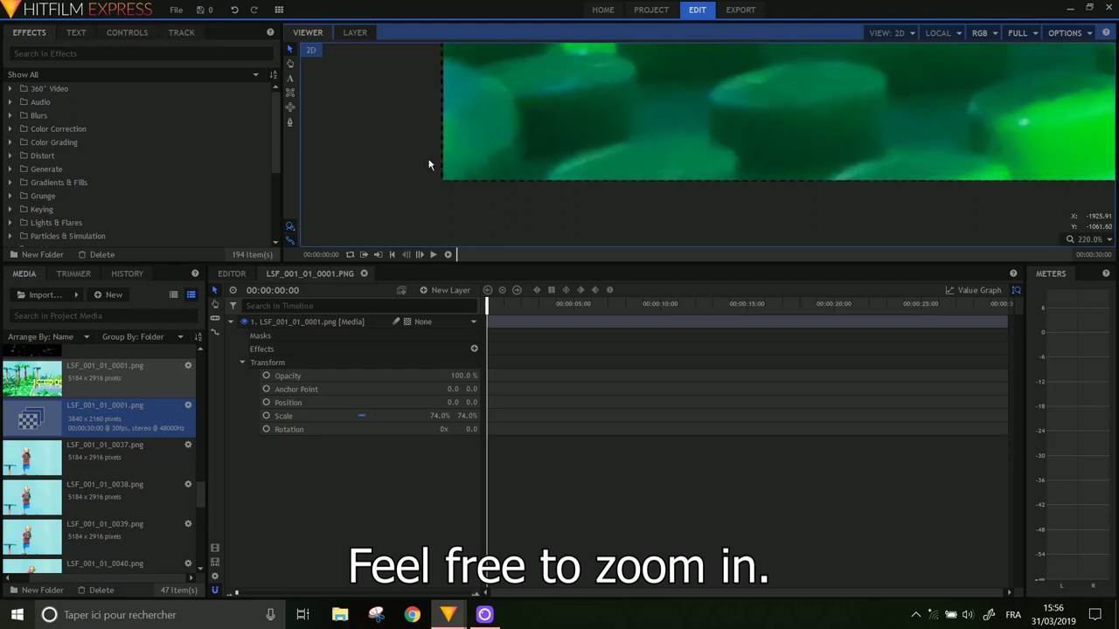
{"action": "scroll", "coordinate": [432, 186], "scroll_direction": "down", "scroll_amount": 10}
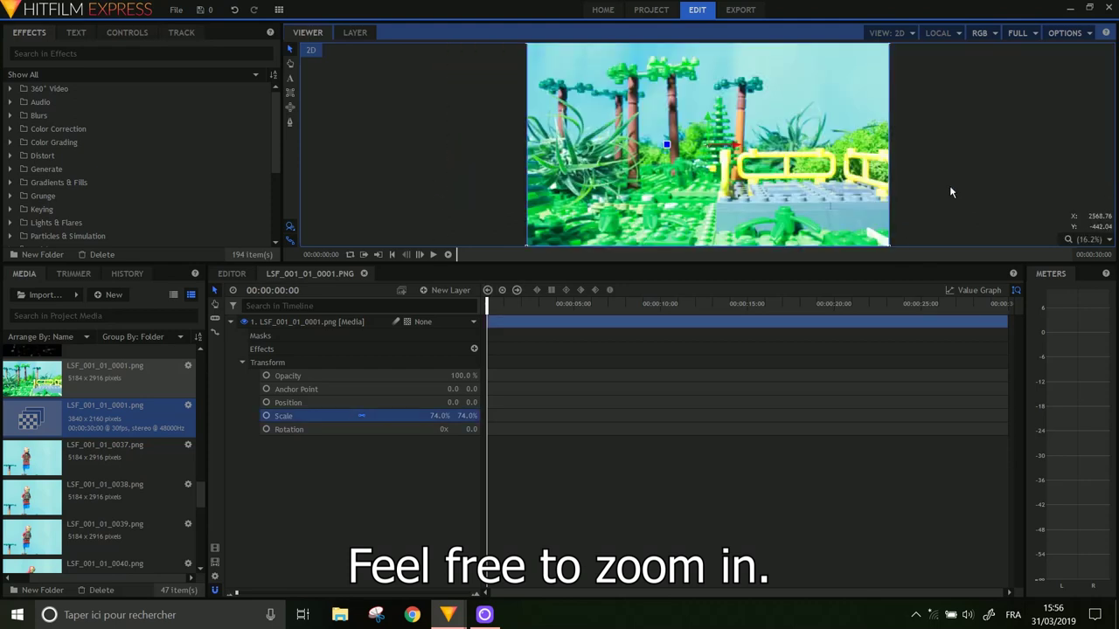
{"action": "left_click", "coordinate": [950, 187]}
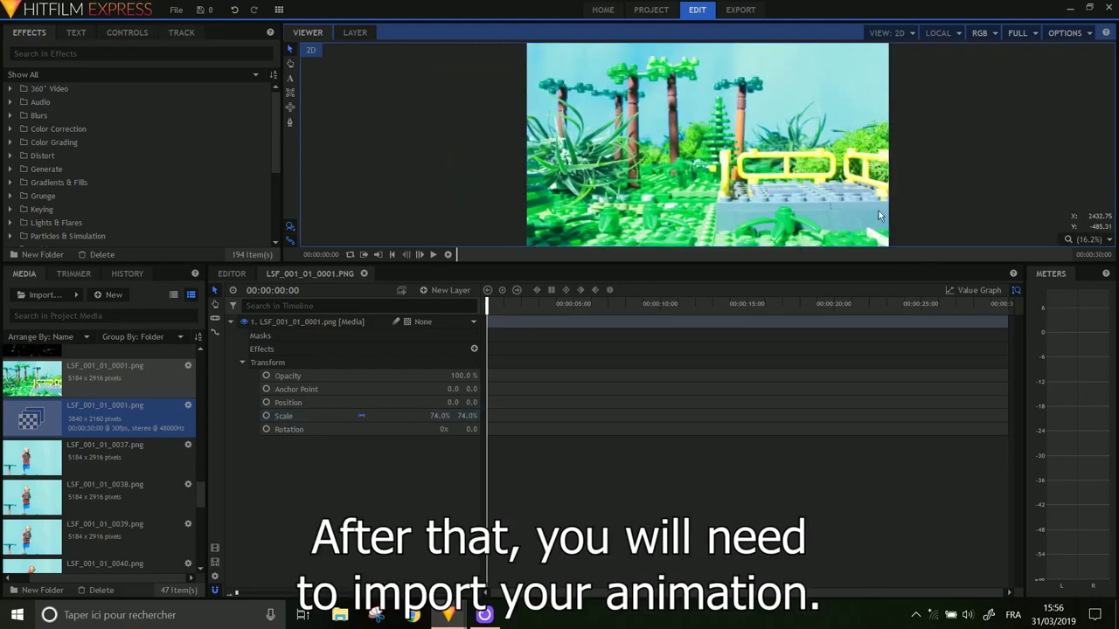
Step: Import the animation video 1.avi and place it as a layer above the LSF_001_01_0001.png image
{"action": "left_click", "coordinate": [45, 295]}
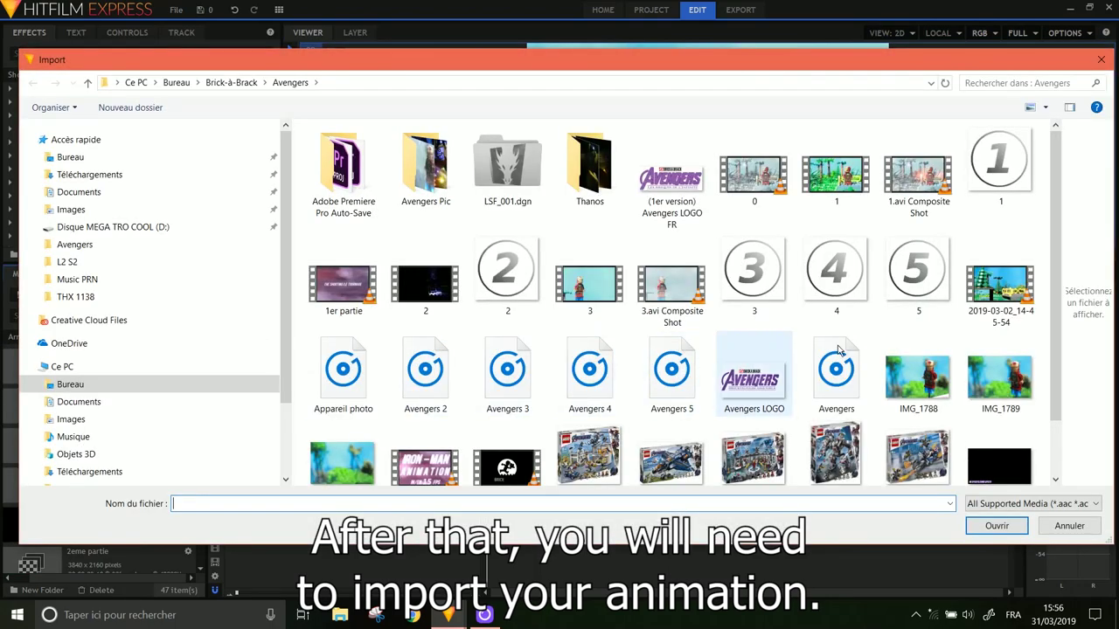
{"action": "double_click", "coordinate": [834, 192]}
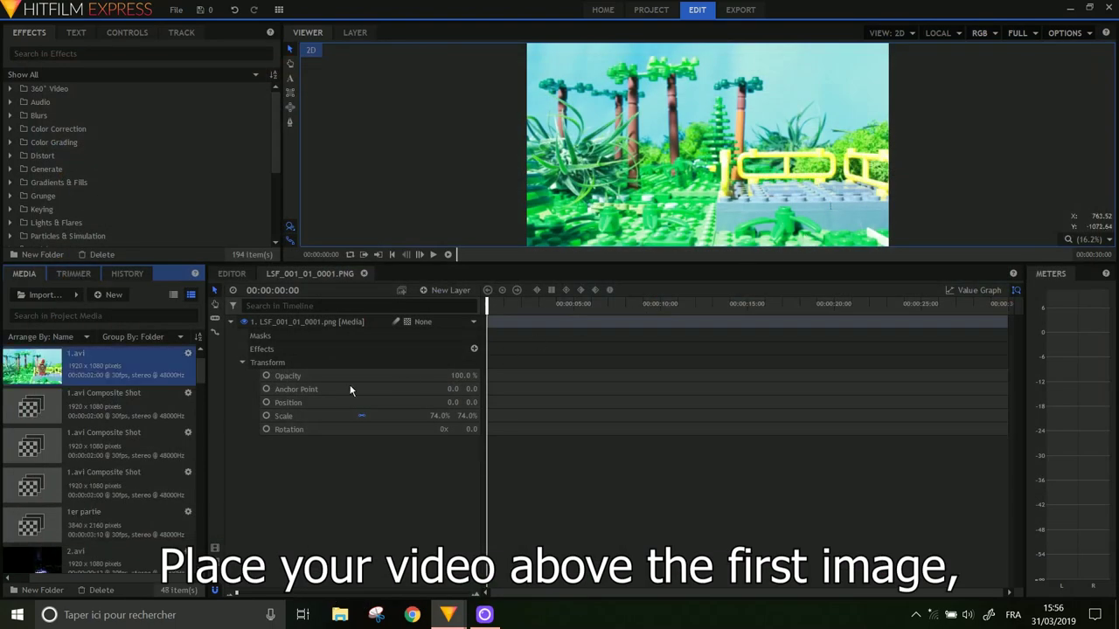
{"action": "left_click_drag", "start_coordinate": [106, 365], "coordinate": [331, 322]}
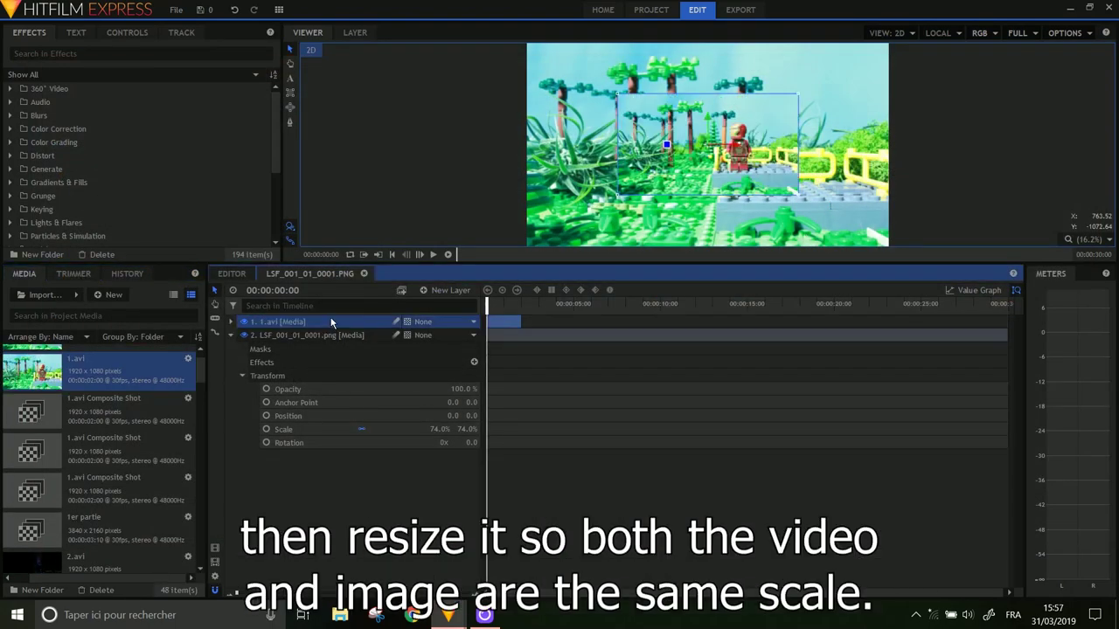
Step: Scale the 1.avi layer to 200% so it matches the background image
{"action": "left_click", "coordinate": [231, 321]}
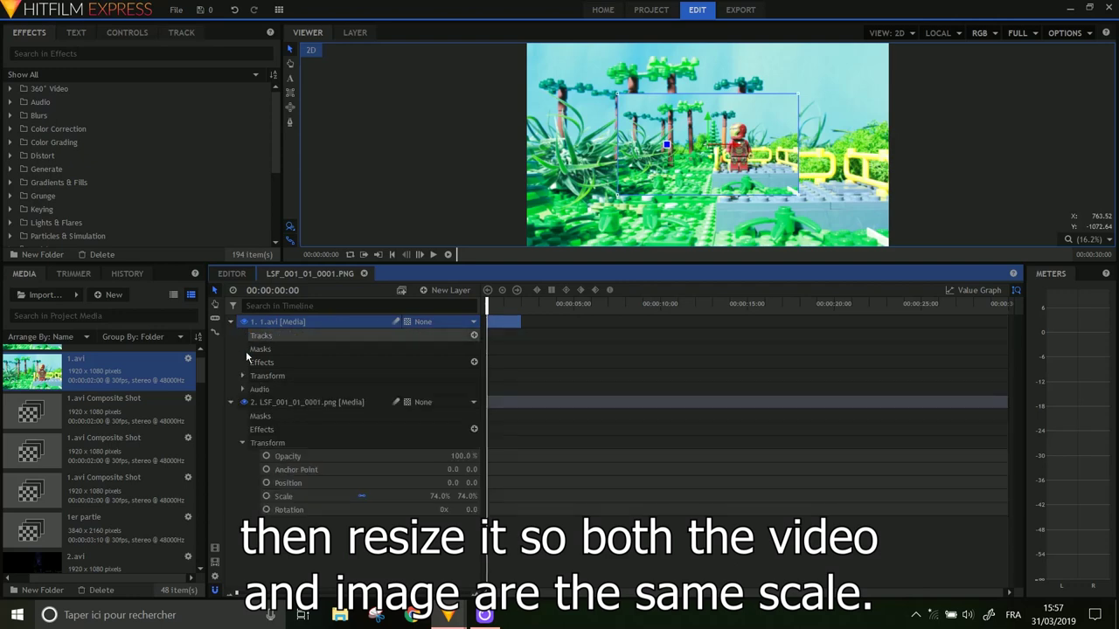
{"action": "left_click", "coordinate": [242, 376]}
{"action": "left_click_drag", "start_coordinate": [434, 429], "coordinate": [524, 432]}
{"action": "left_click", "coordinate": [491, 432]}
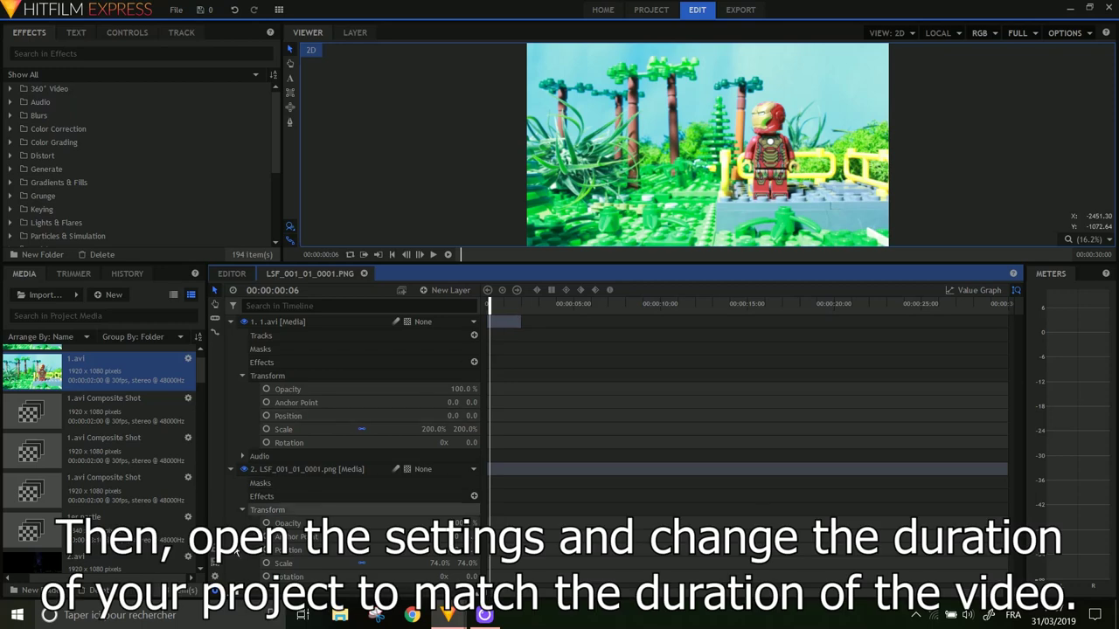
Step: Set the composite shot's duration to 00:00:02:00 to match the length of the video
{"action": "left_click", "coordinate": [224, 576]}
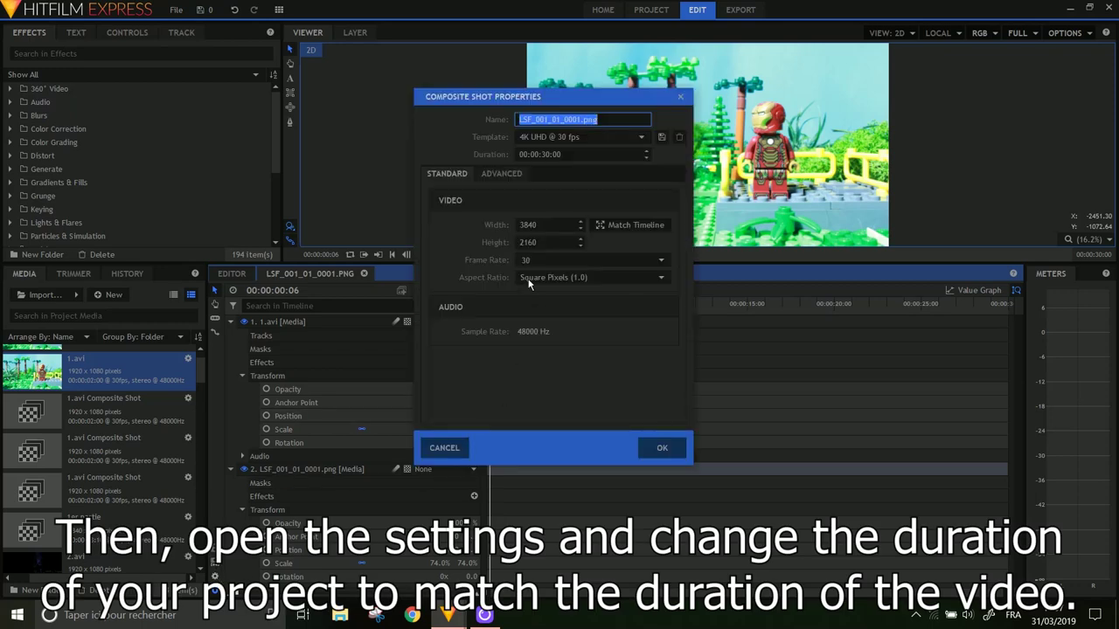
{"action": "left_click", "coordinate": [544, 155]}
{"action": "key", "text": "BackSpace"}
{"action": "key", "text": "BackSpace"}
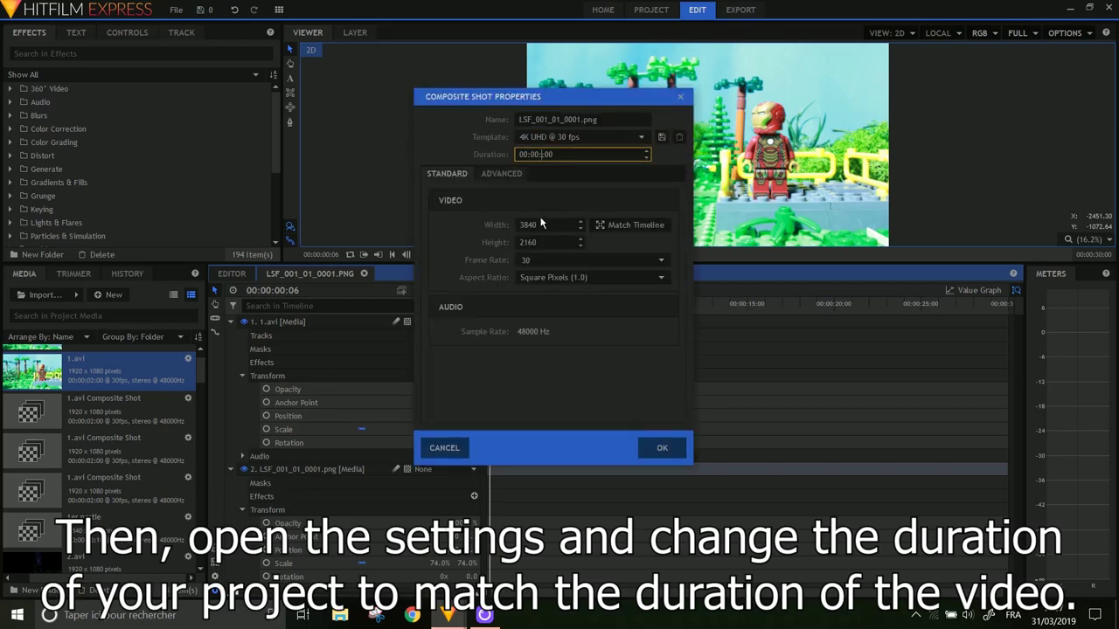
{"action": "key", "text": "Return"}
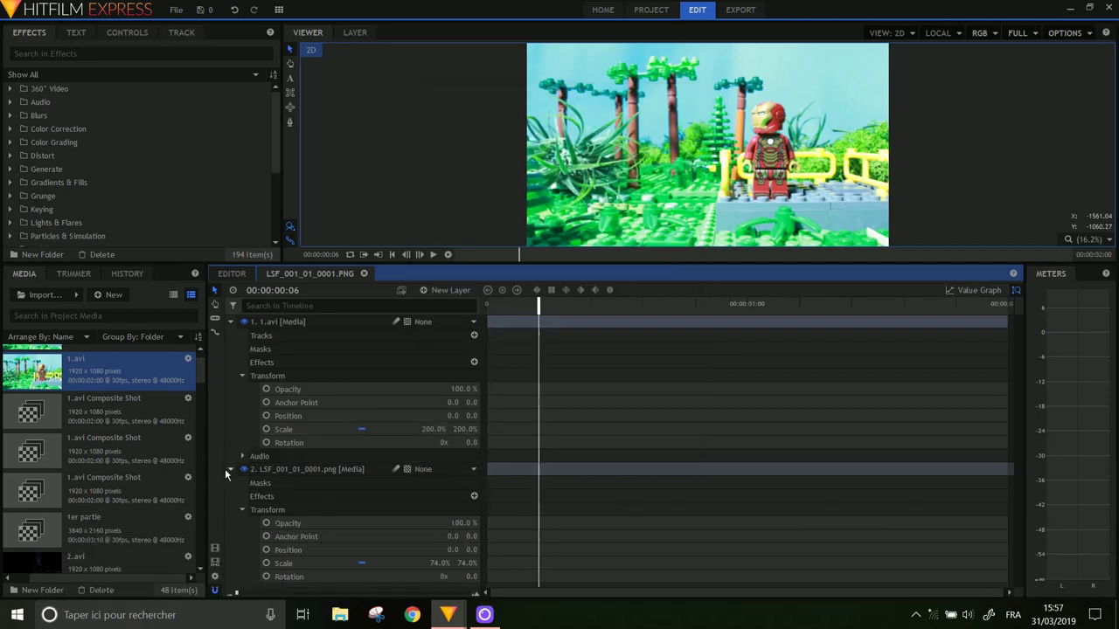
Step: At 00:00:01:12, draw a closed freehand mask around the support under the figure on the 1.avi layer and invert it
{"action": "left_click", "coordinate": [231, 322]}
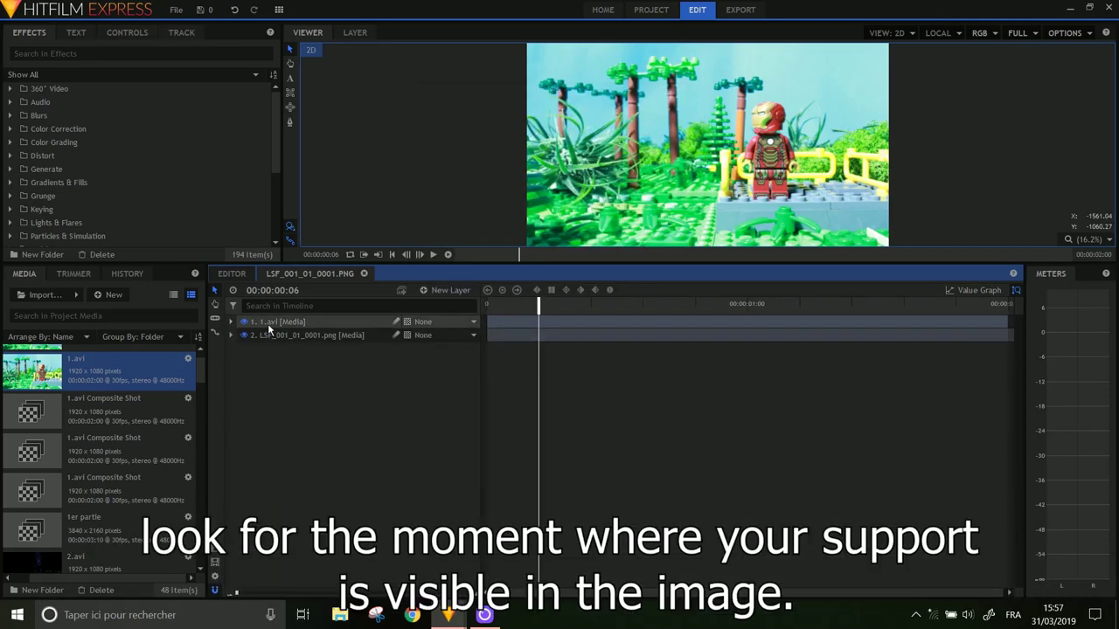
{"action": "left_click", "coordinate": [268, 324]}
{"action": "left_click_drag", "start_coordinate": [539, 306], "coordinate": [745, 306]}
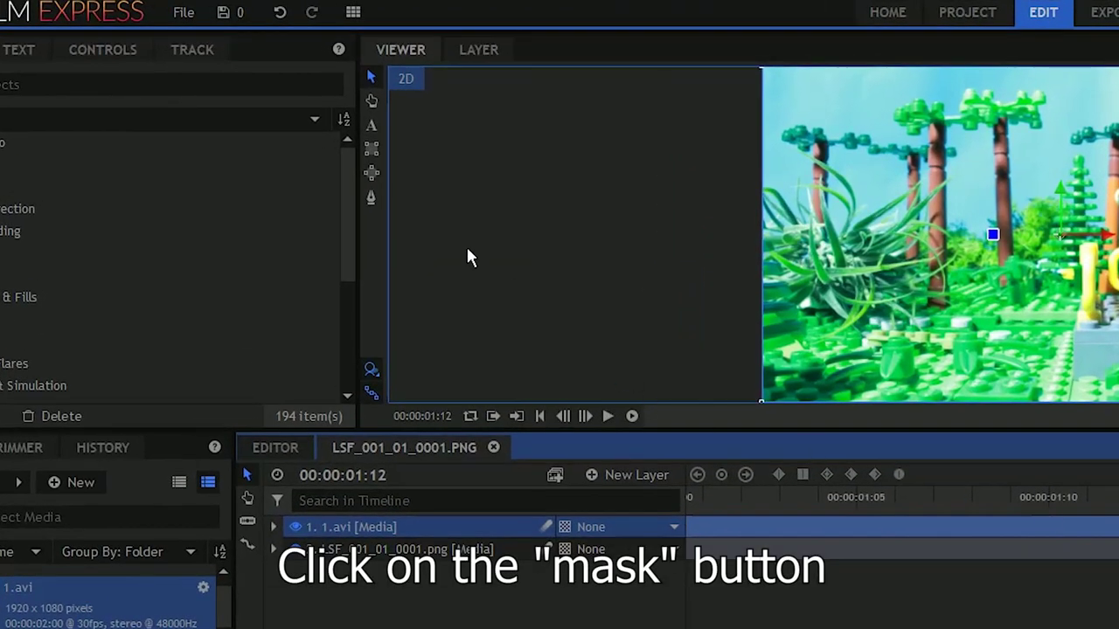
{"action": "left_click", "coordinate": [371, 200]}
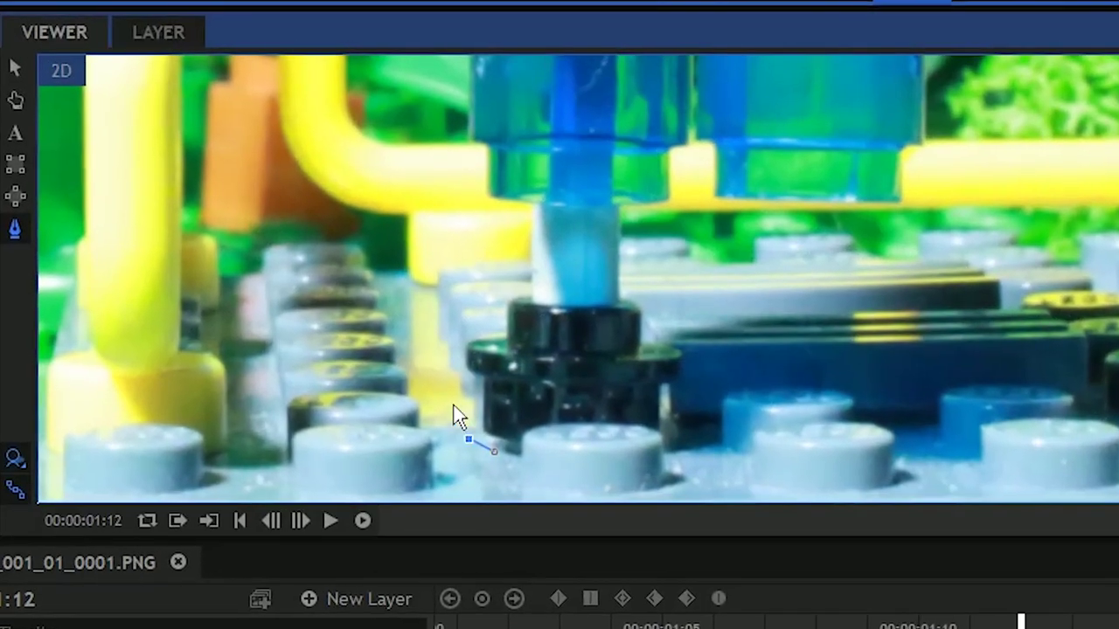
{"action": "mouse_move", "coordinate": [460, 417]}
{"action": "left_mouse_down"}
{"action": "mouse_move", "coordinate": [547, 208]}
{"action": "mouse_move", "coordinate": [682, 348]}
{"action": "left_mouse_up"}
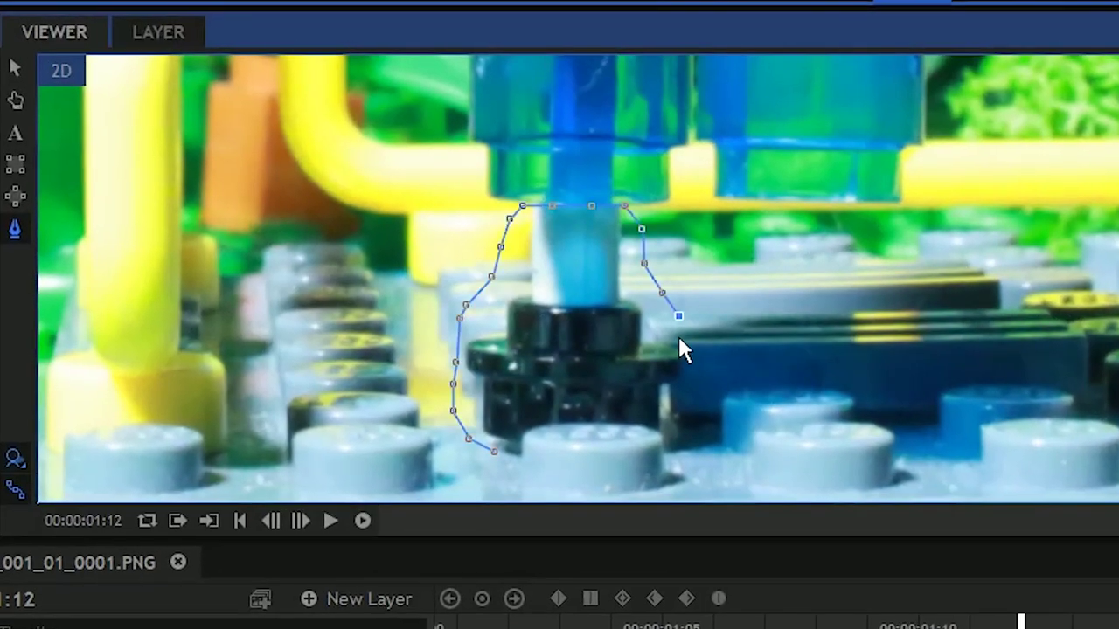
{"action": "left_click", "coordinate": [495, 453]}
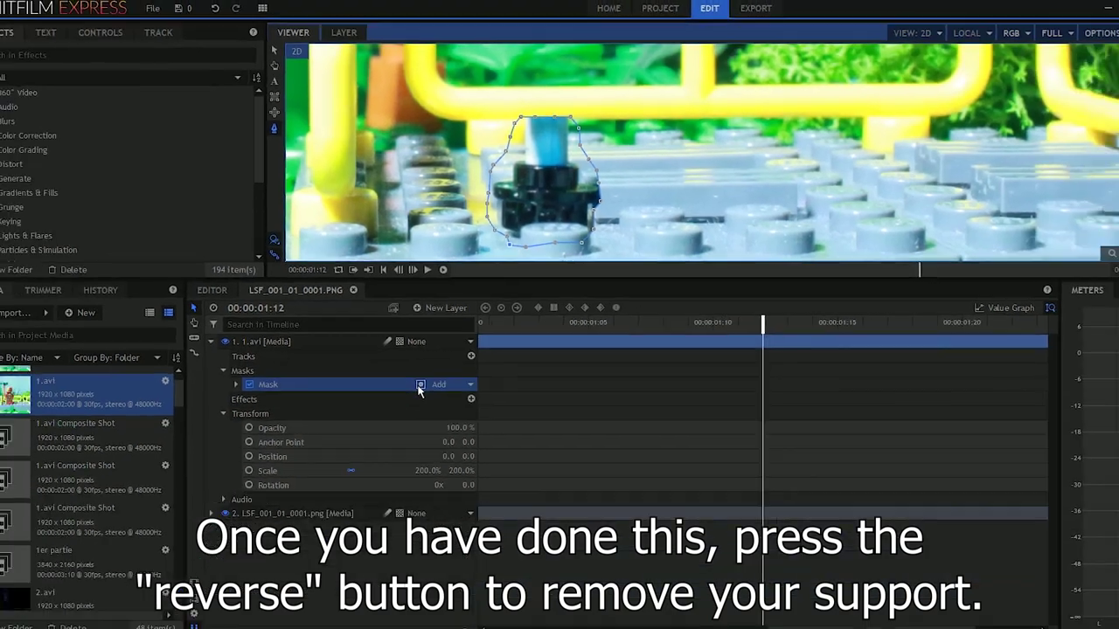
{"action": "left_click", "coordinate": [373, 553]}
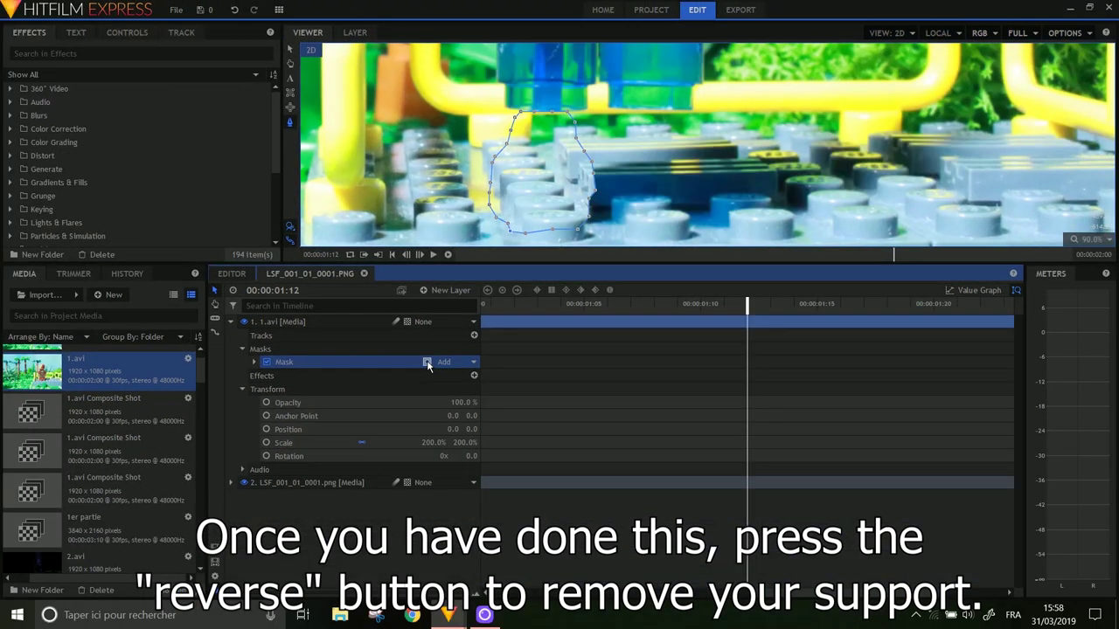
Step: Set the mask's feather strength to 15 px and its expansion to 5 px
{"action": "left_click", "coordinate": [254, 362]}
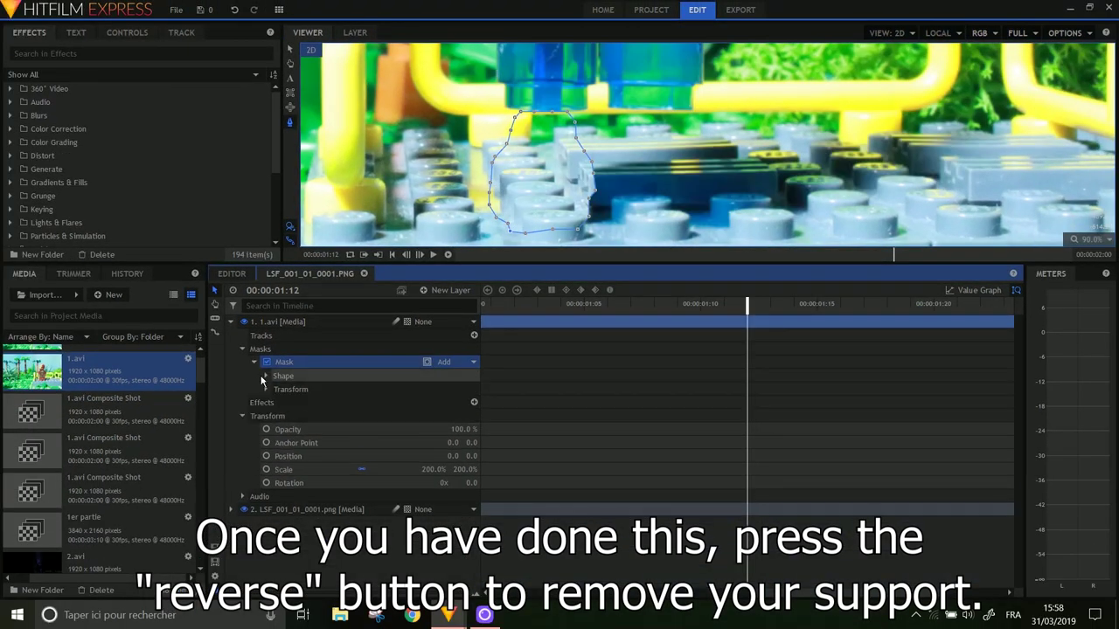
{"action": "left_click", "coordinate": [266, 378]}
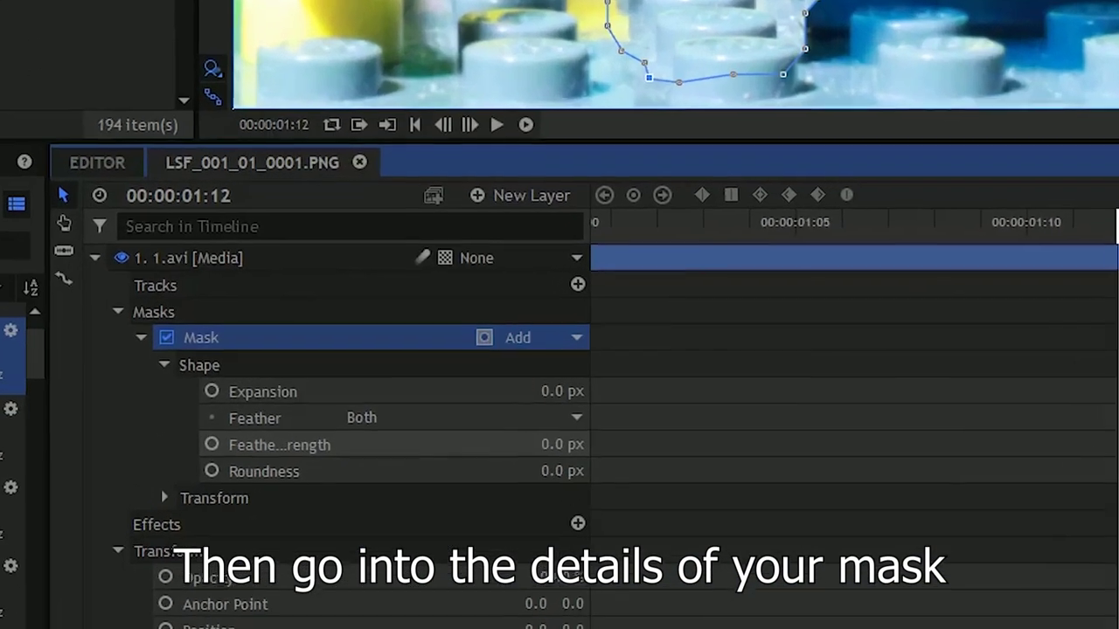
{"action": "left_click", "coordinate": [470, 416]}
{"action": "type", "text": "15"}
{"action": "key", "text": "Return"}
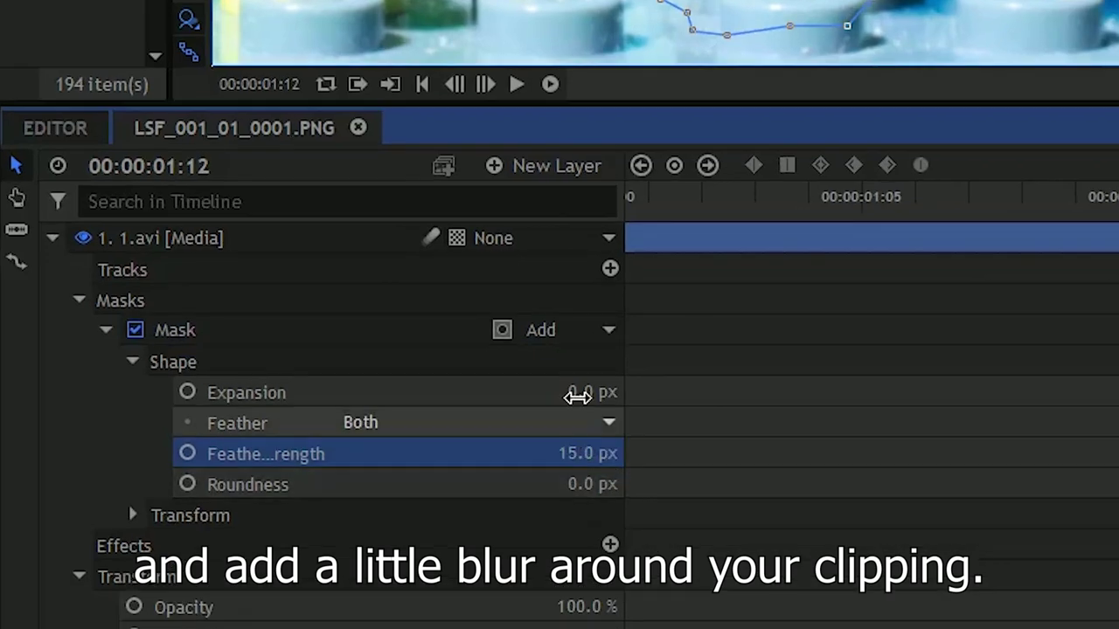
{"action": "left_click", "coordinate": [579, 393]}
{"action": "type", "text": "5"}
{"action": "key", "text": "Return"}
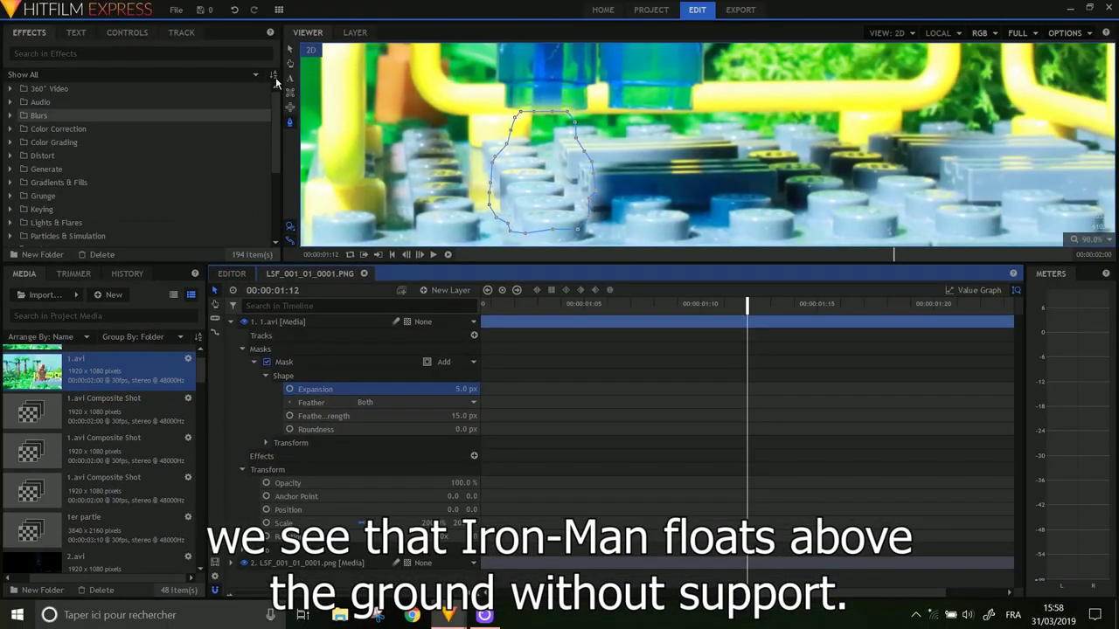
Step: Check the masking result on the whole frame by toggling the visibility of the 1.avi layer and its mask
{"action": "scroll", "coordinate": [843, 201], "scroll_direction": "down", "scroll_amount": 5}
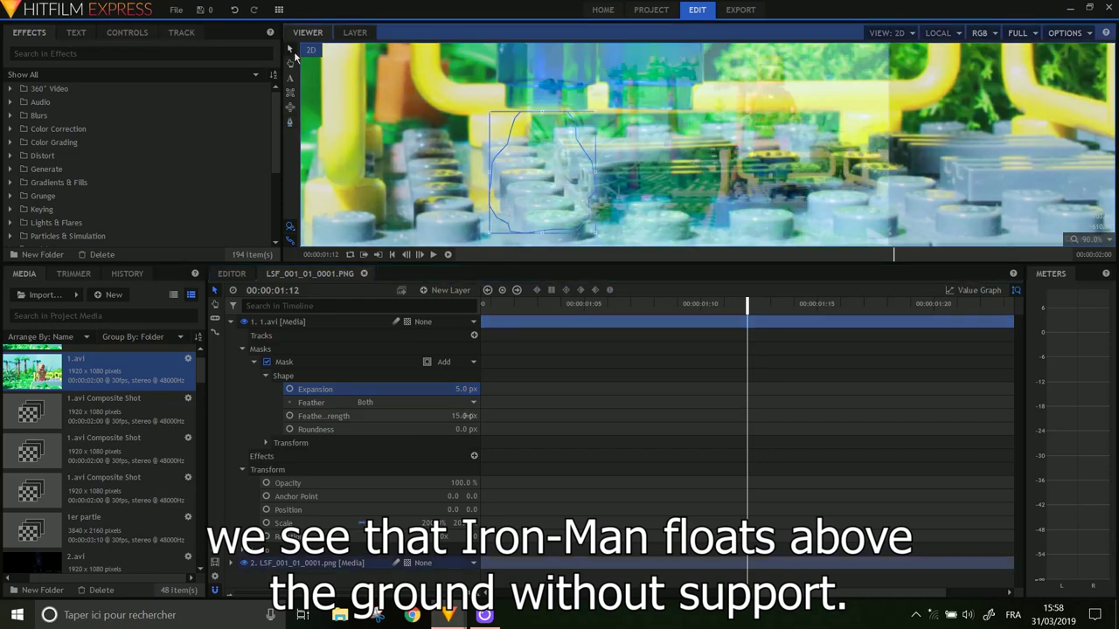
{"action": "left_click", "coordinate": [843, 201]}
{"action": "left_click", "coordinate": [245, 325]}
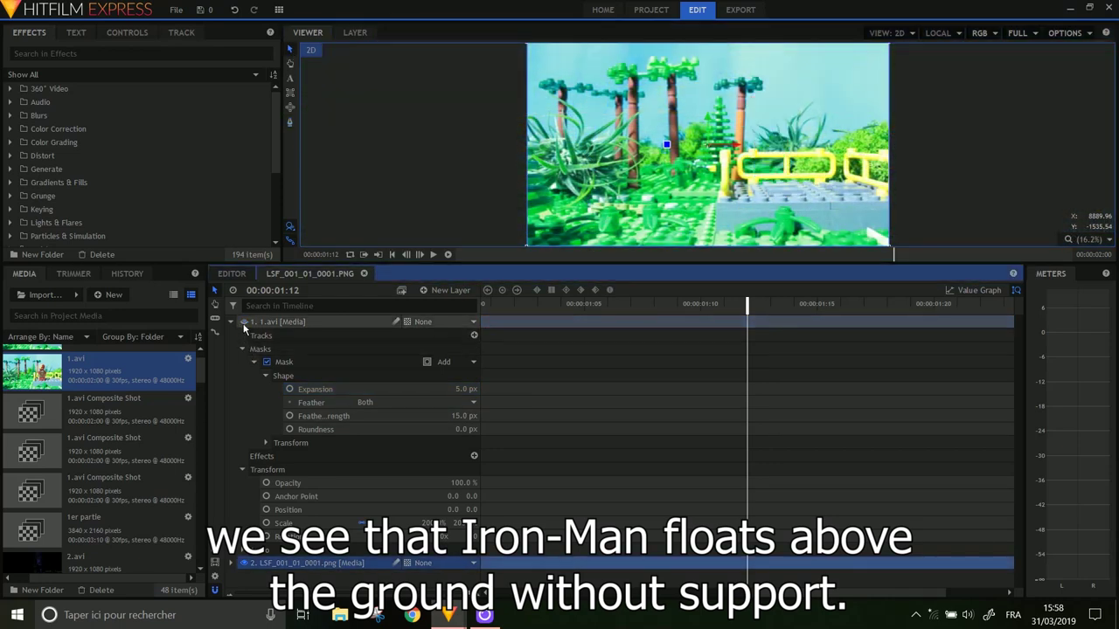
{"action": "left_click", "coordinate": [267, 365]}
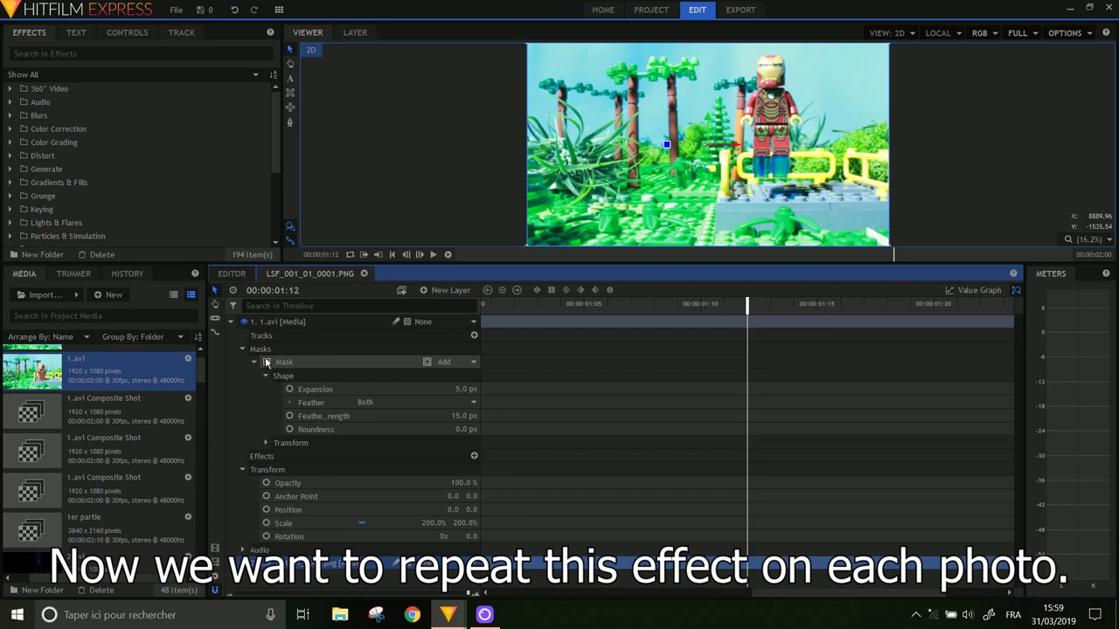
Step: Enable keyframing for the path of the 1.avi layer's mask at 00:00:01:12
{"action": "left_click", "coordinate": [262, 327]}
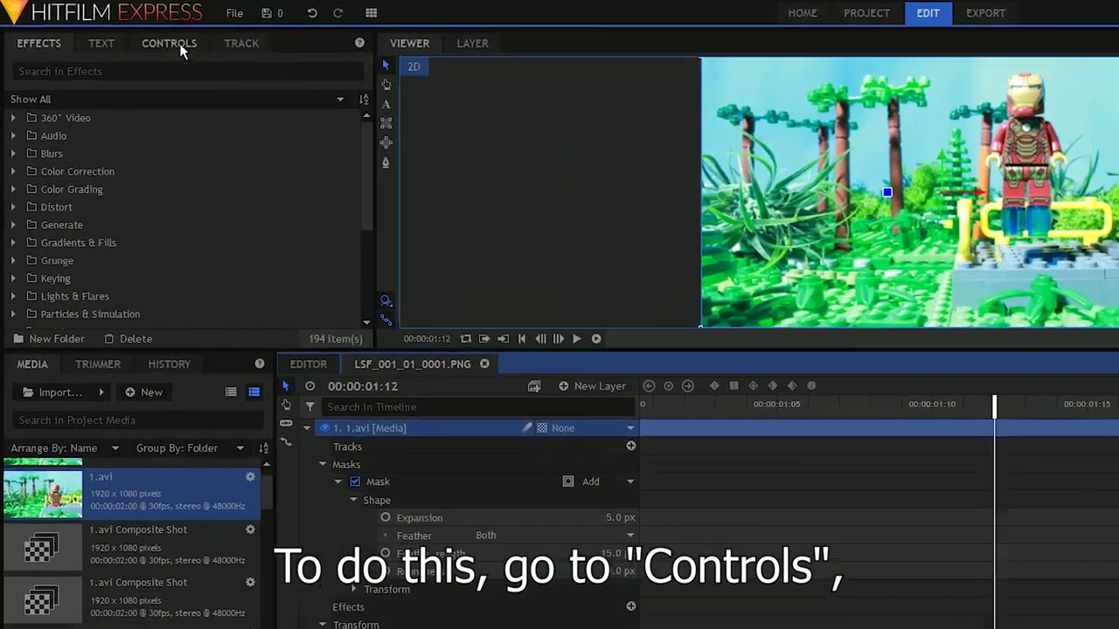
{"action": "left_click", "coordinate": [133, 33]}
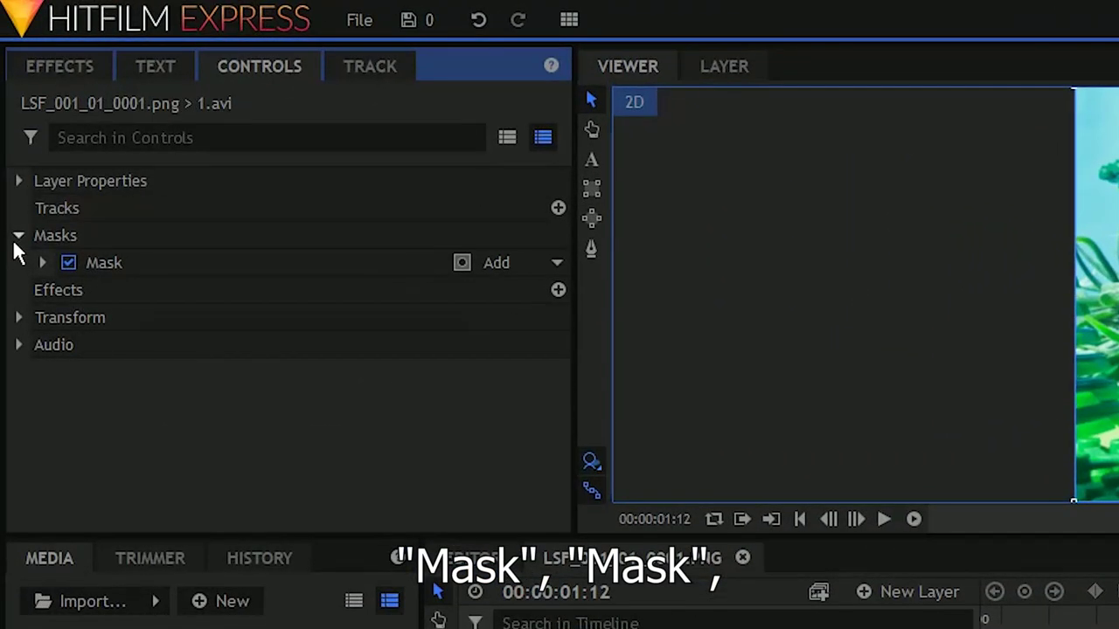
{"action": "left_click", "coordinate": [39, 262]}
{"action": "left_click", "coordinate": [68, 375]}
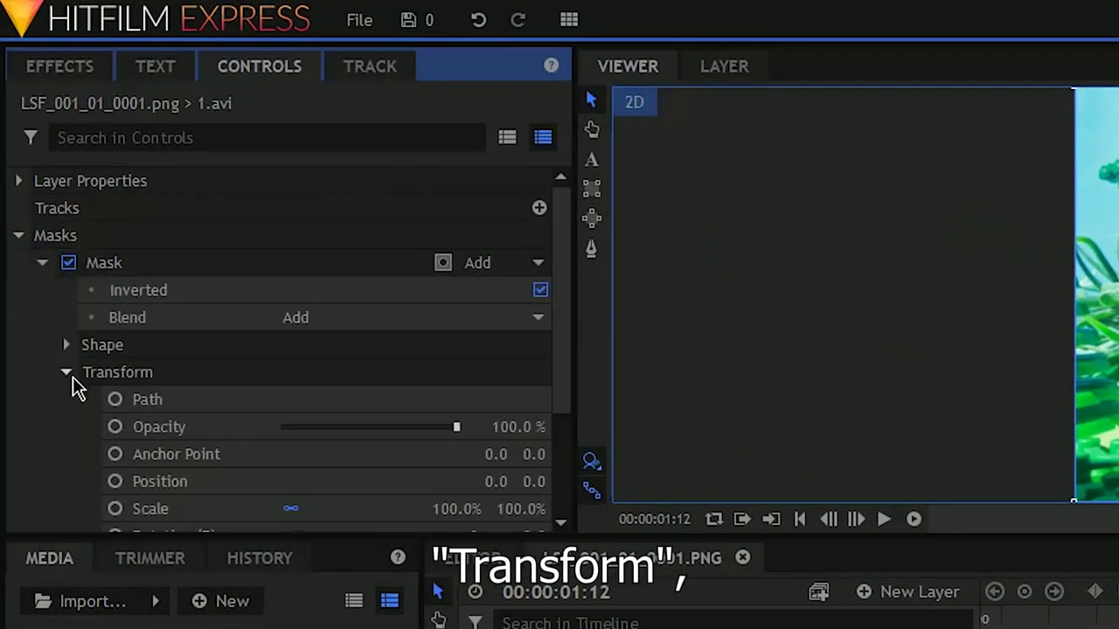
{"action": "left_click", "coordinate": [114, 400]}
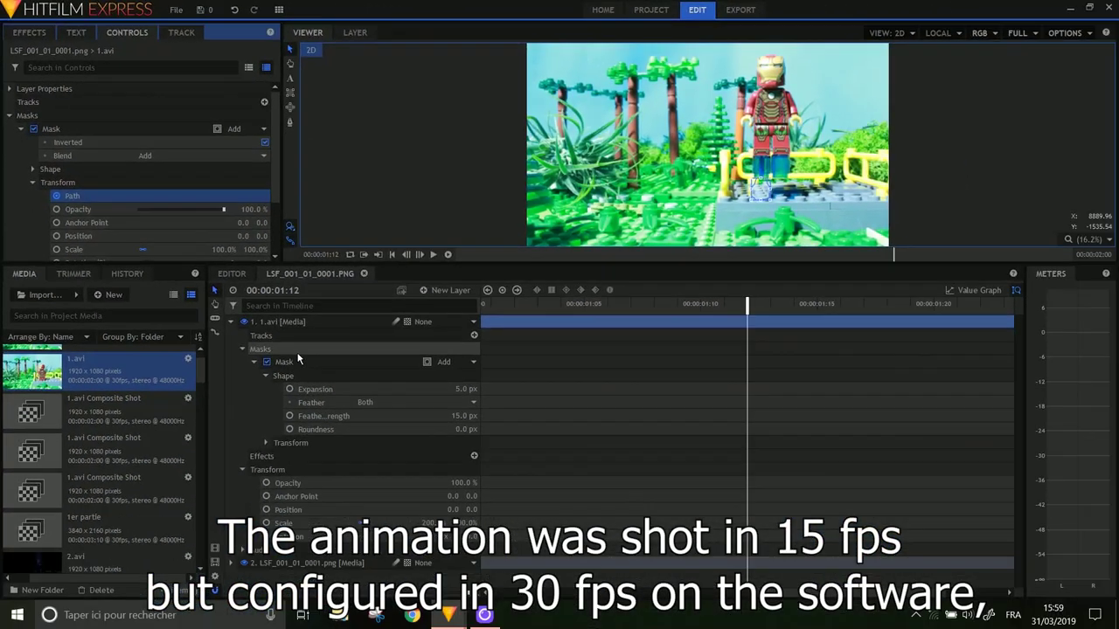
Step: Copy the mask's path keyframe from 00:00:01:12 to the next frame at 00:00:01:13
{"action": "left_click", "coordinate": [297, 361]}
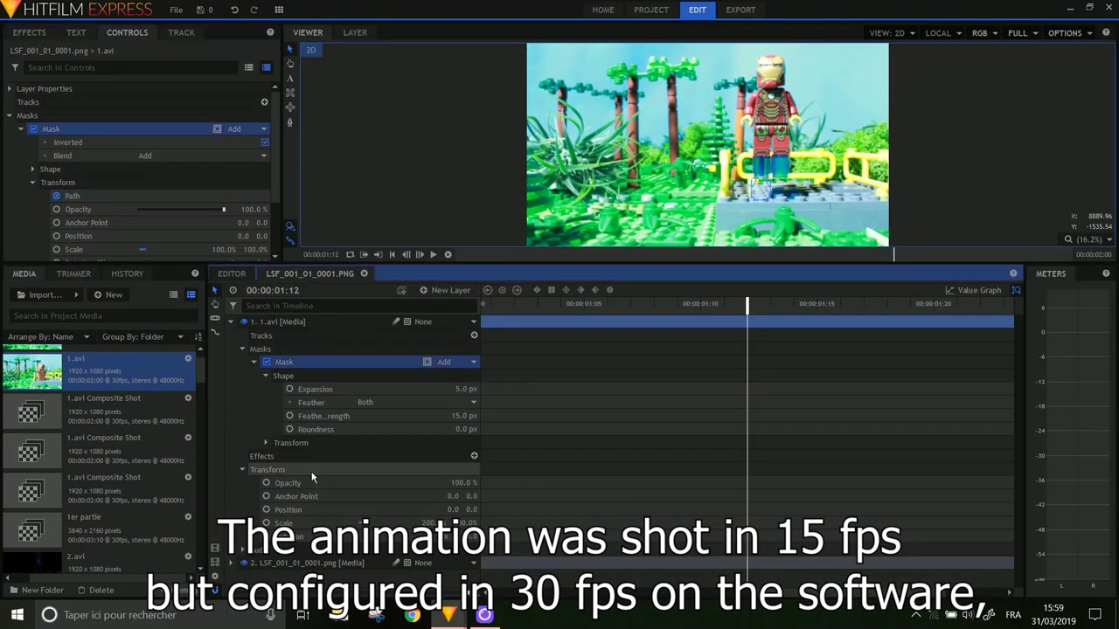
{"action": "left_click", "coordinate": [265, 443]}
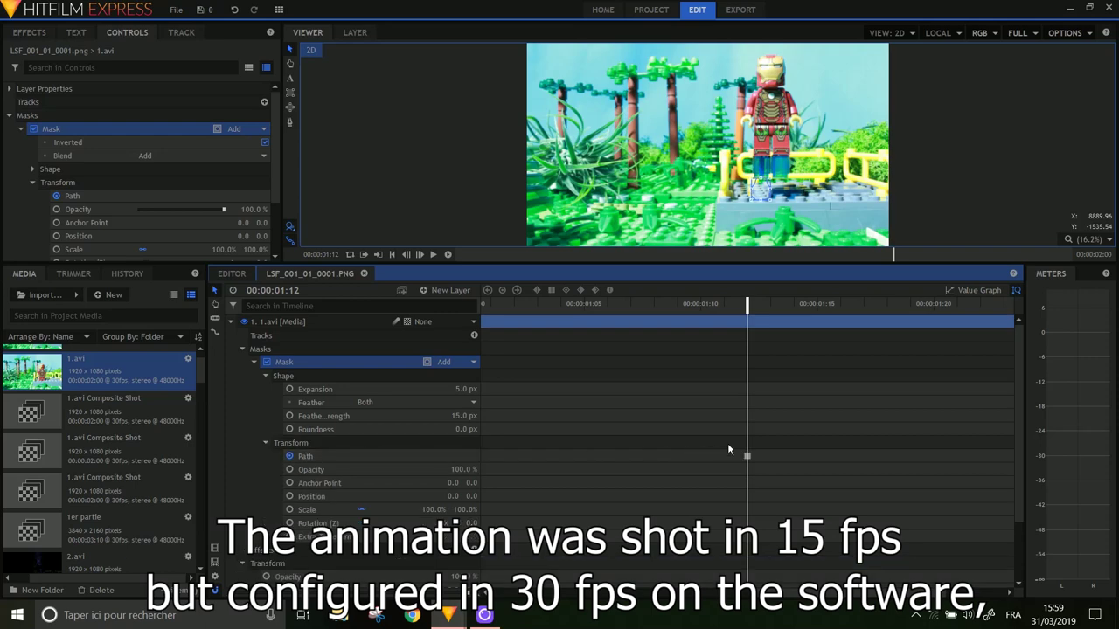
{"action": "left_click", "coordinate": [762, 304]}
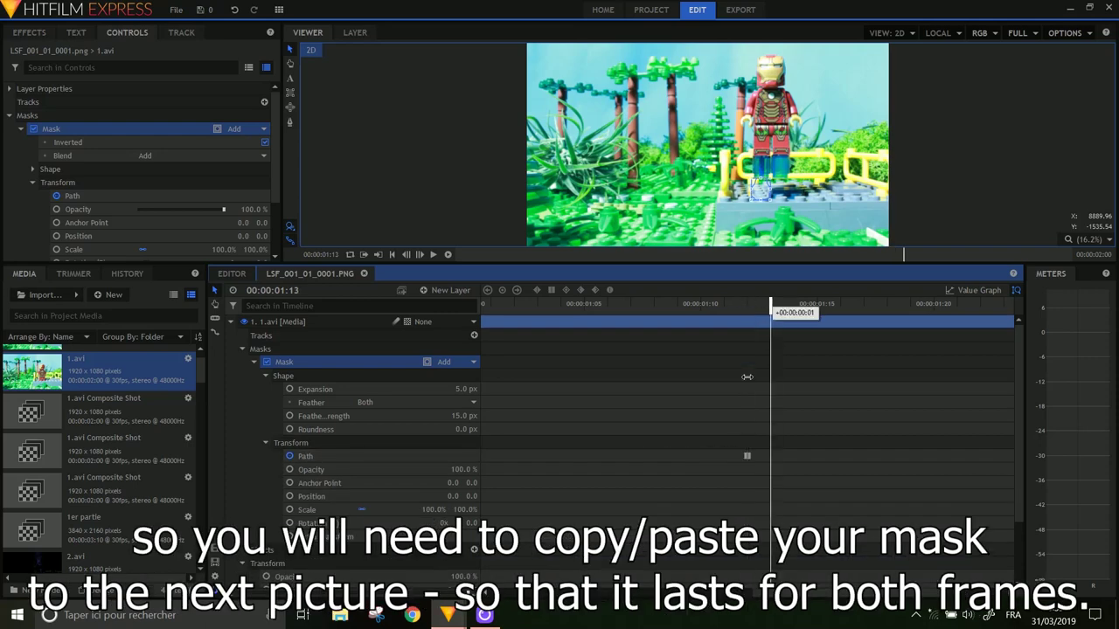
{"action": "left_click", "coordinate": [747, 455]}
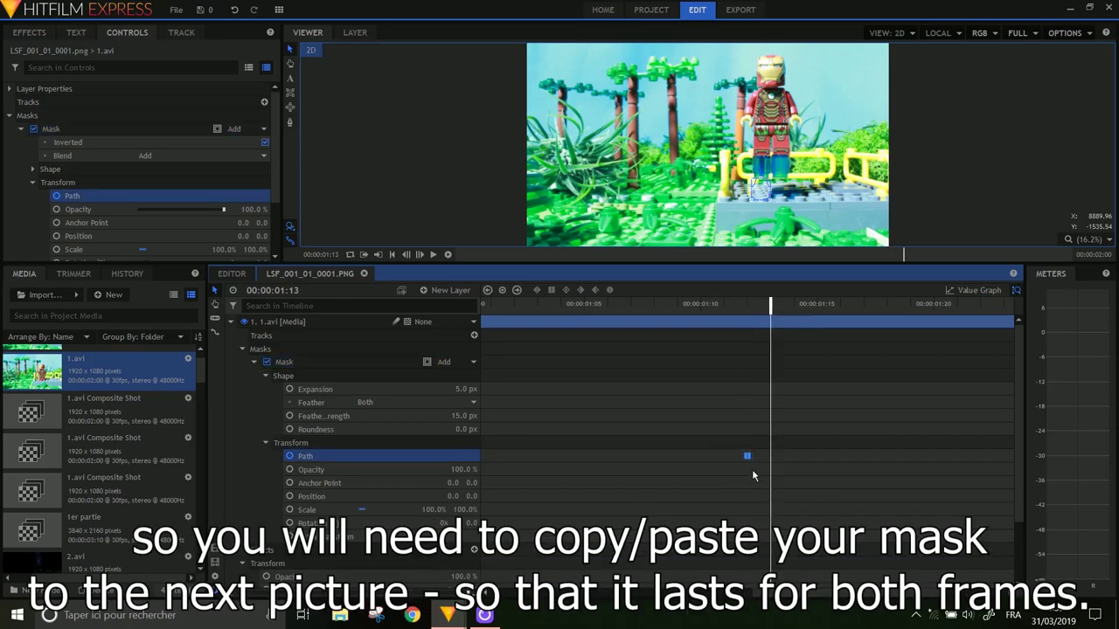
{"action": "key", "text": "ctrl+c"}
{"action": "key", "text": "ctrl+v"}
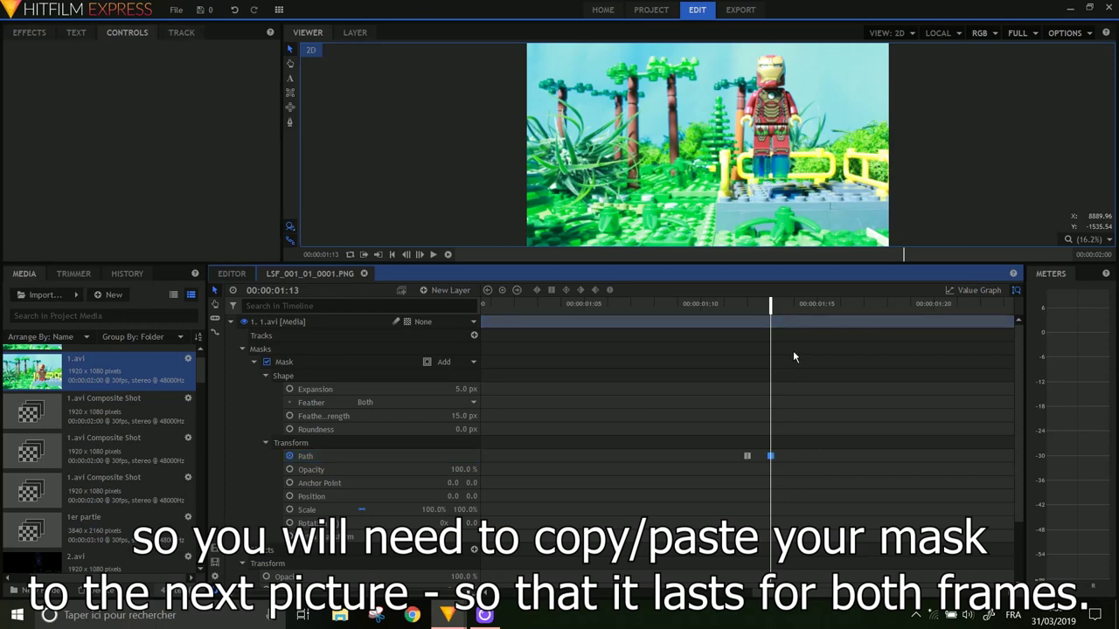
Step: At 00:00:01:14, raise the mask's upper points to the figure's feet so that it encloses the entire support
{"action": "left_click", "coordinate": [791, 304]}
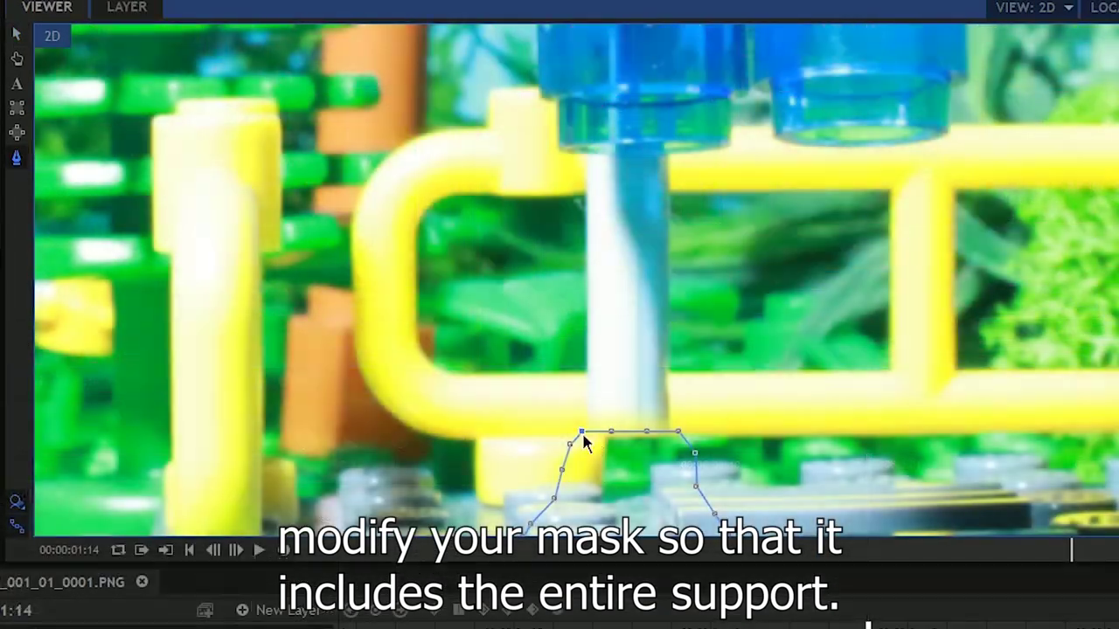
{"action": "left_click_drag", "start_coordinate": [793, 226], "coordinate": [797, 172]}
{"action": "left_click_drag", "start_coordinate": [594, 300], "coordinate": [580, 165]}
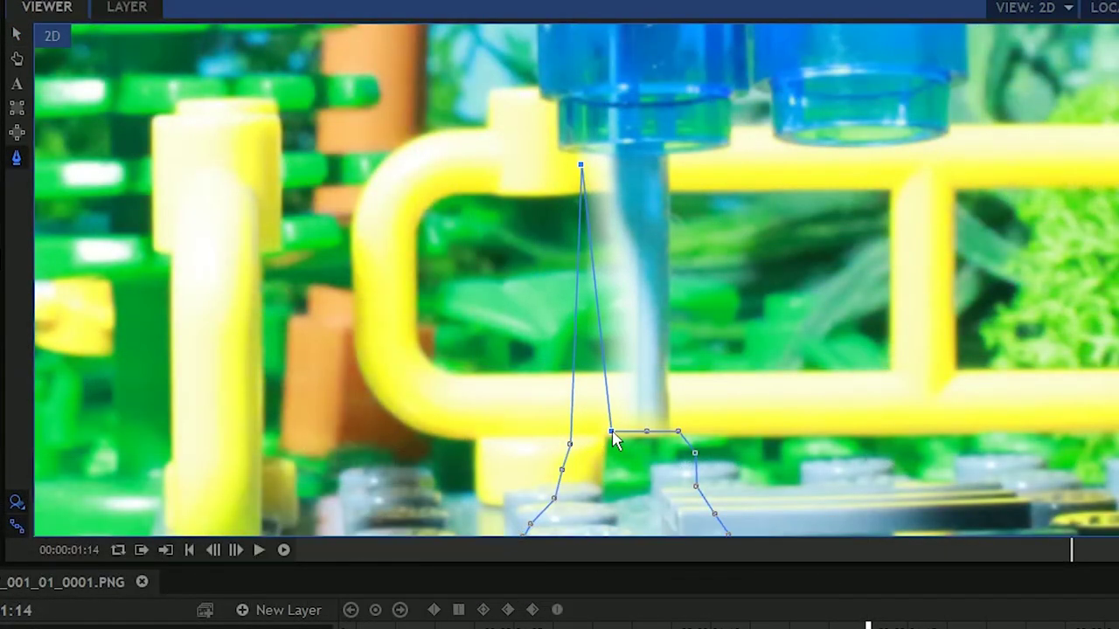
{"action": "left_click_drag", "start_coordinate": [611, 431], "coordinate": [650, 267]}
{"action": "left_click_drag", "start_coordinate": [637, 344], "coordinate": [623, 165]}
{"action": "left_click_drag", "start_coordinate": [647, 431], "coordinate": [657, 166]}
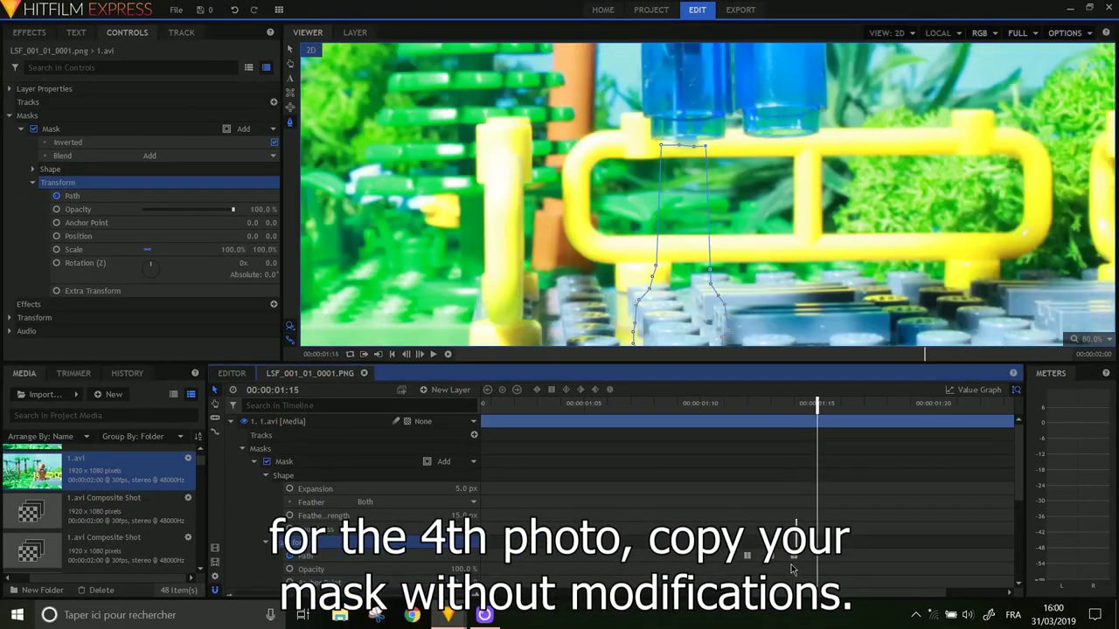
Step: Copy the mask's path keyframe from 00:00:01:14 to 00:00:01:15 and 00:00:01:16
{"action": "left_click", "coordinate": [793, 556]}
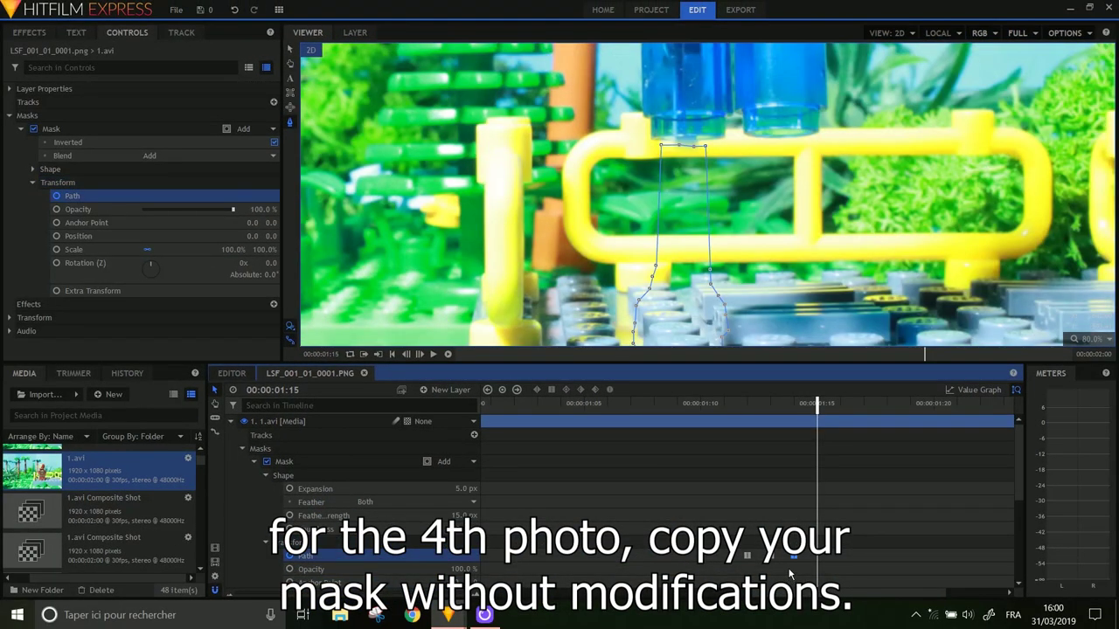
{"action": "key", "text": "ctrl+v"}
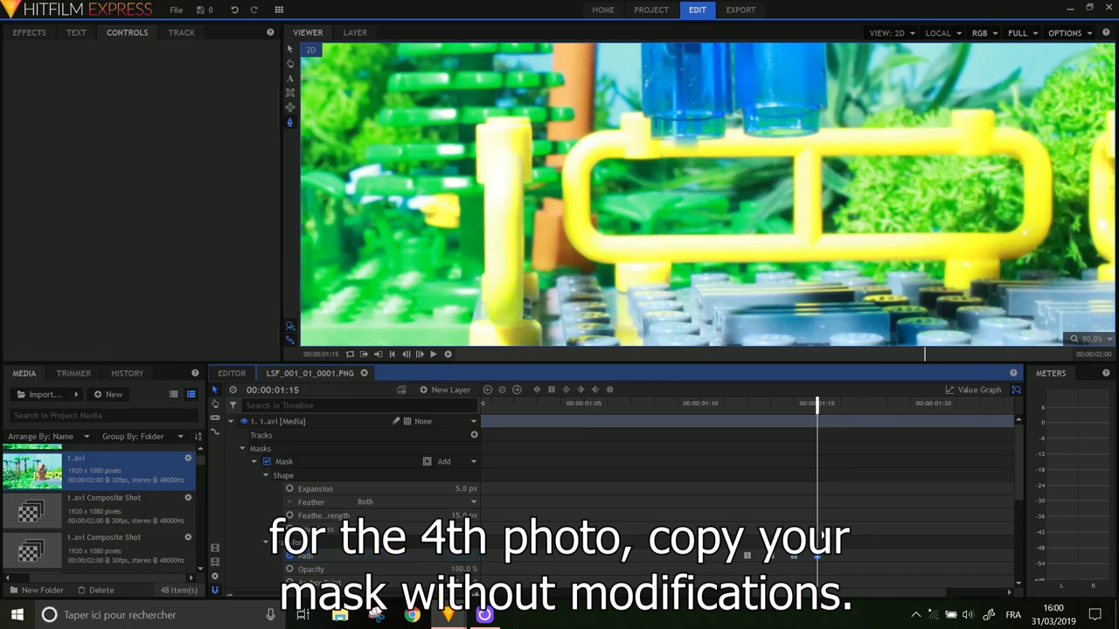
{"action": "left_click", "coordinate": [840, 404]}
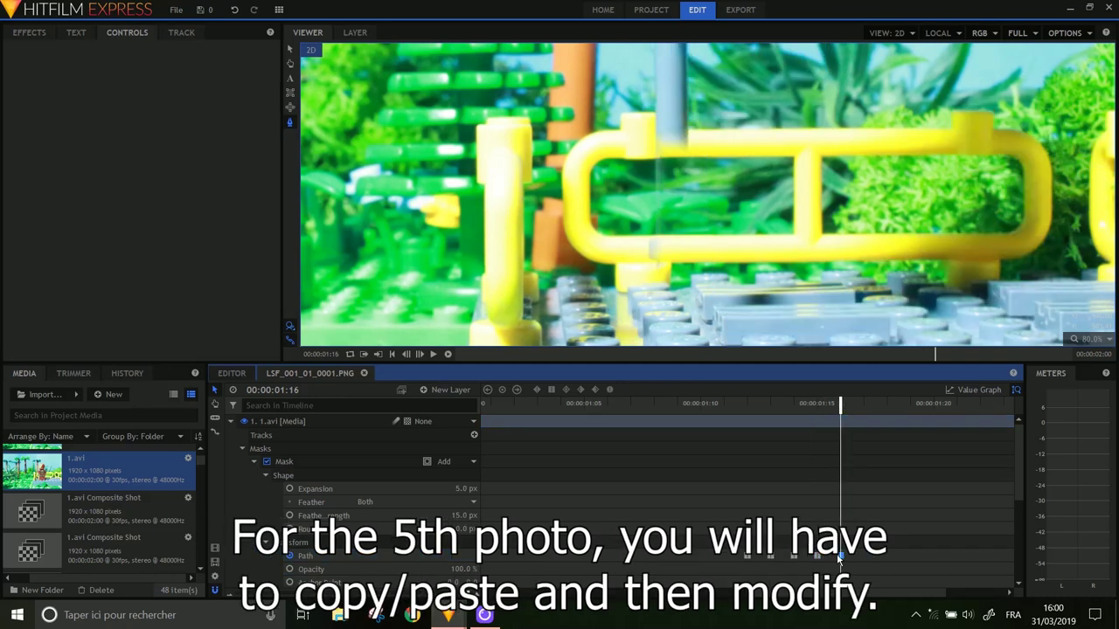
Step: At 00:00:01:16, reshape the mask by moving its existing points up along the support to the figure's feet
{"action": "left_click", "coordinate": [841, 557]}
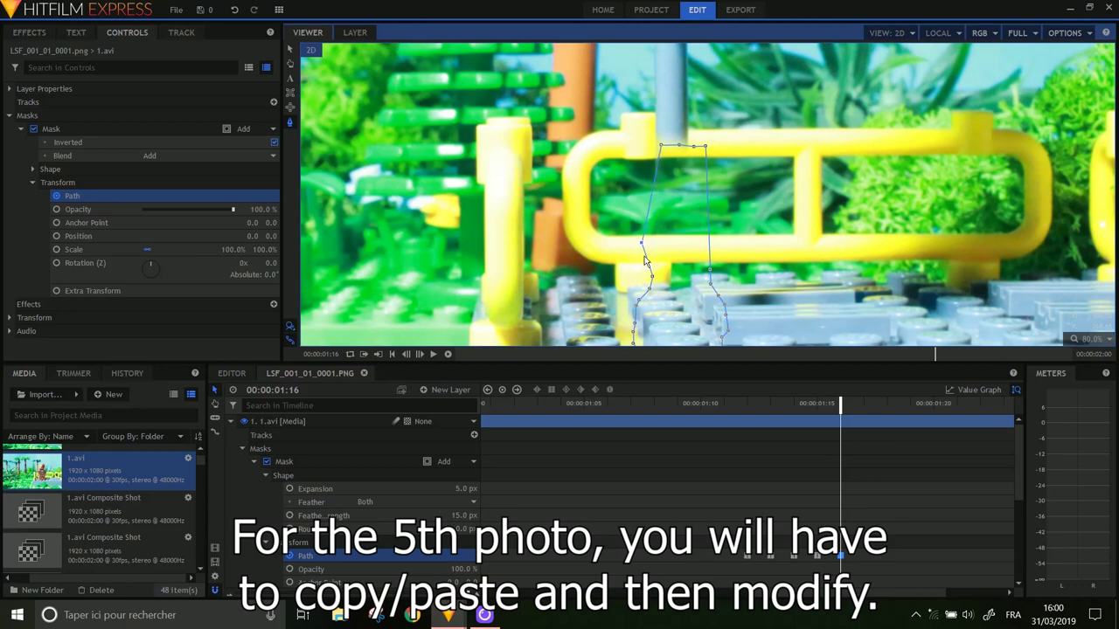
{"action": "scroll", "coordinate": [643, 274], "scroll_direction": "up", "scroll_amount": 3}
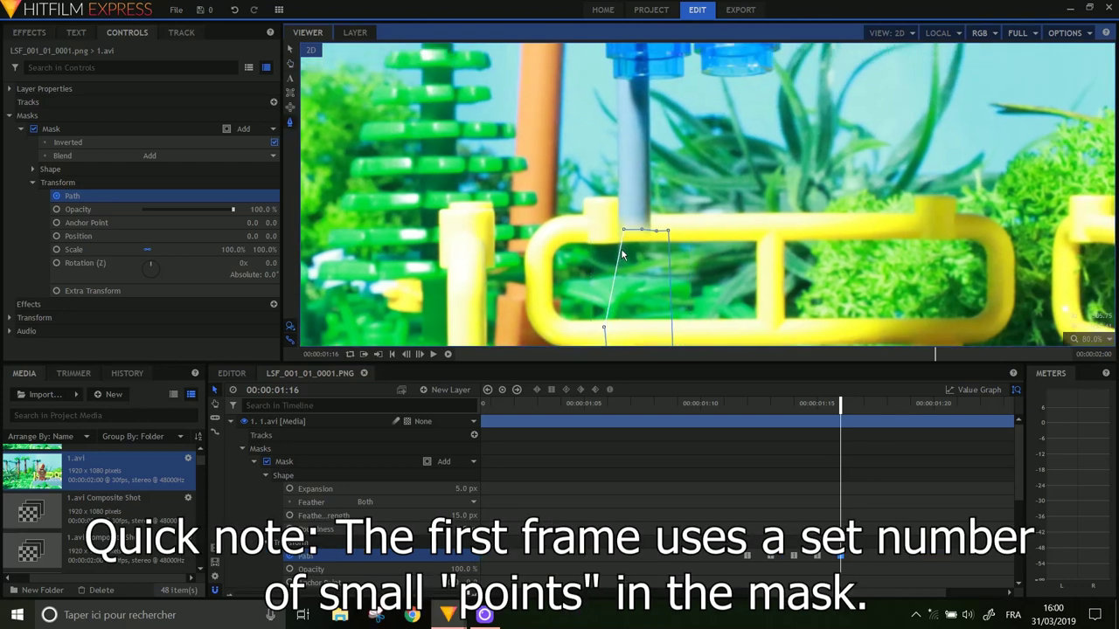
{"action": "left_click_drag", "start_coordinate": [615, 89], "coordinate": [640, 120]}
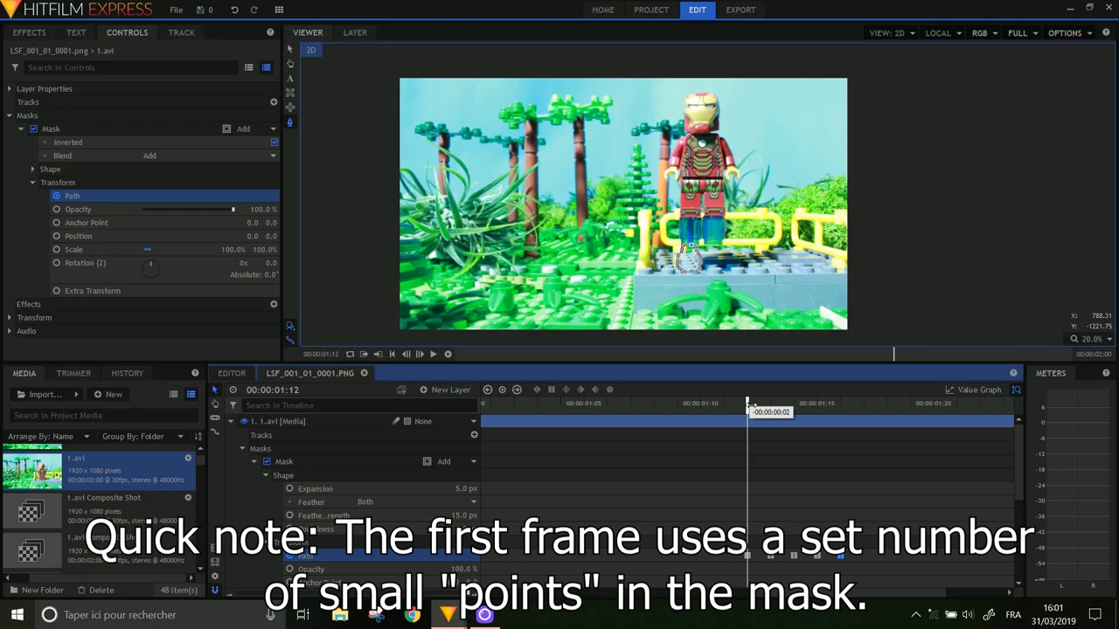
Step: Scrub through the keyframed frames and the frame before 00:00:01:12 to check how the mask affects the figure
{"action": "left_click_drag", "start_coordinate": [749, 405], "coordinate": [874, 409]}
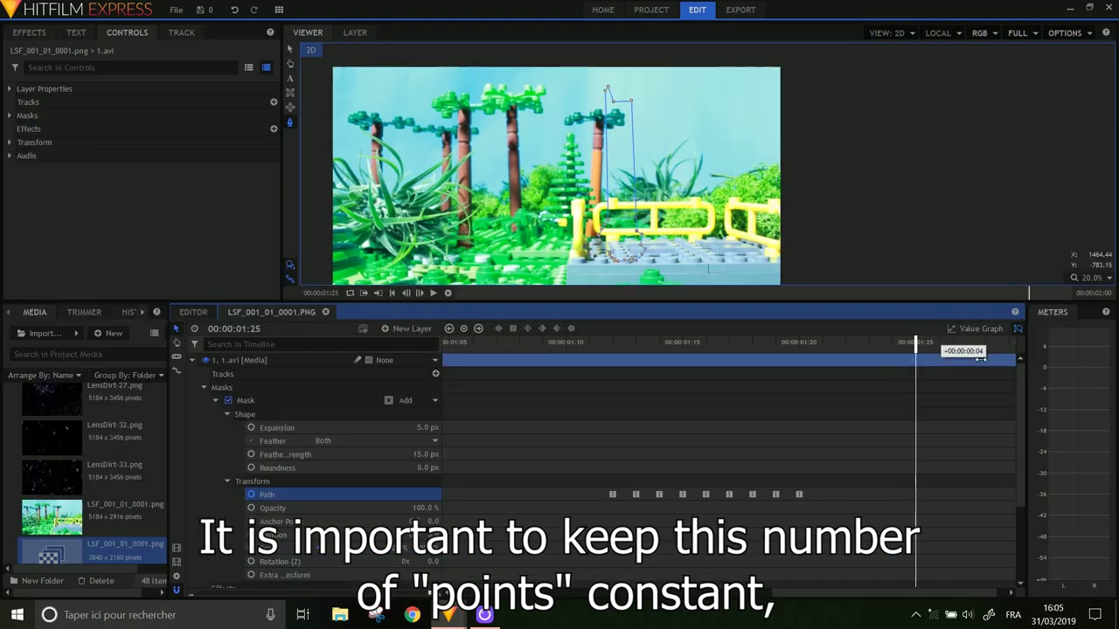
{"action": "left_click_drag", "start_coordinate": [987, 342], "coordinate": [799, 341]}
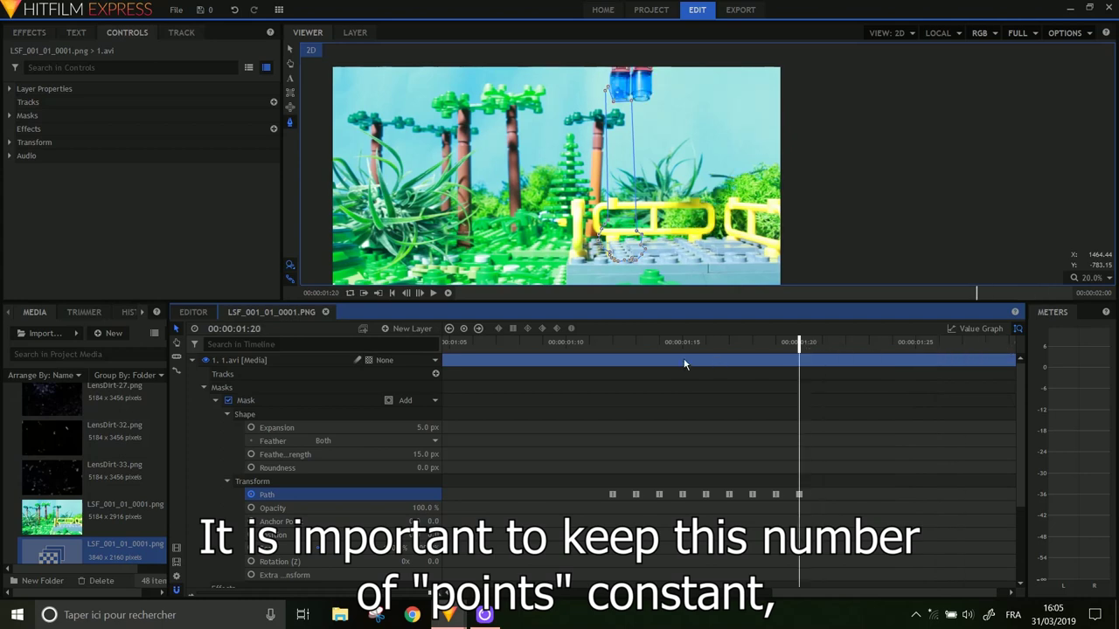
{"action": "left_click", "coordinate": [598, 347]}
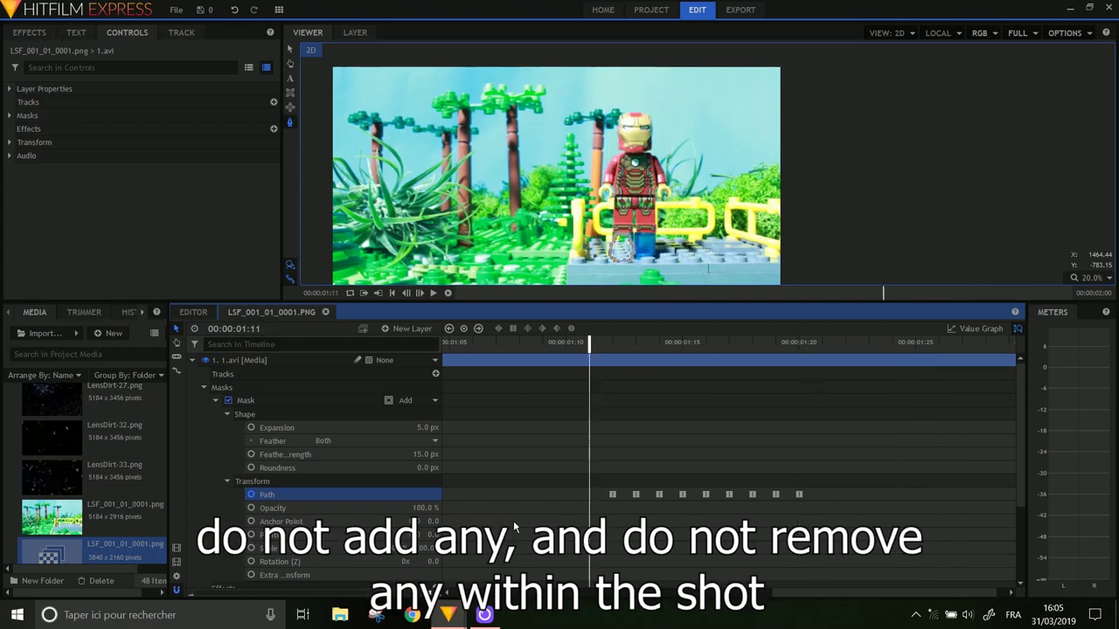
{"action": "left_click", "coordinate": [611, 347]}
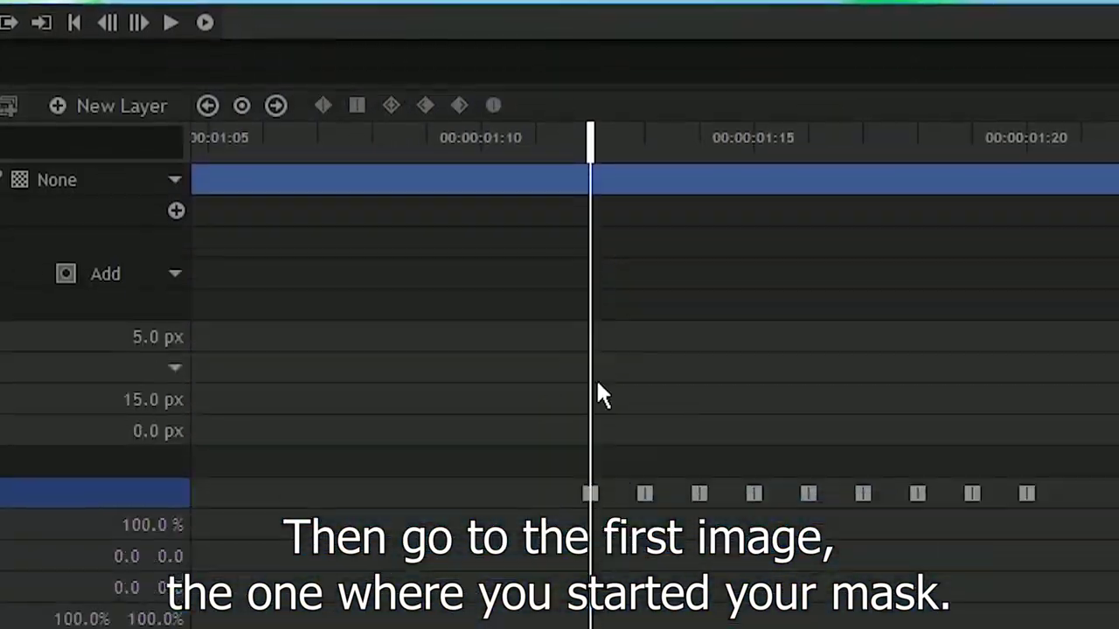
{"action": "left_click", "coordinate": [540, 137]}
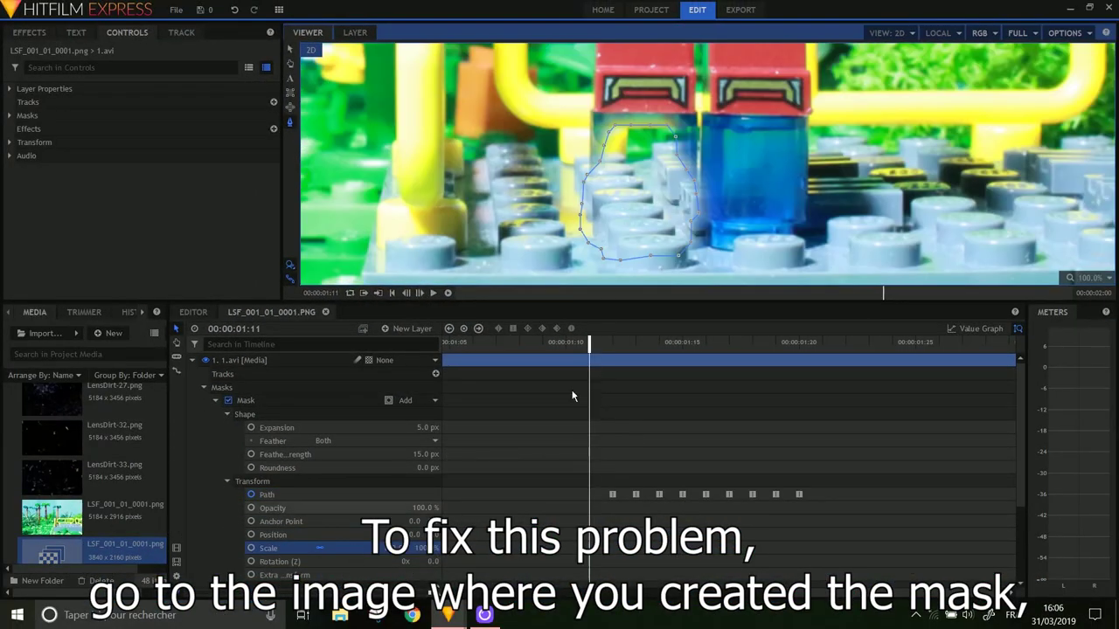
Step: Keyframe the mask's scale at 100% at 00:00:01:12 and set it to 0 at 00:00:01:11
{"action": "left_click_drag", "start_coordinate": [592, 343], "coordinate": [608, 345]}
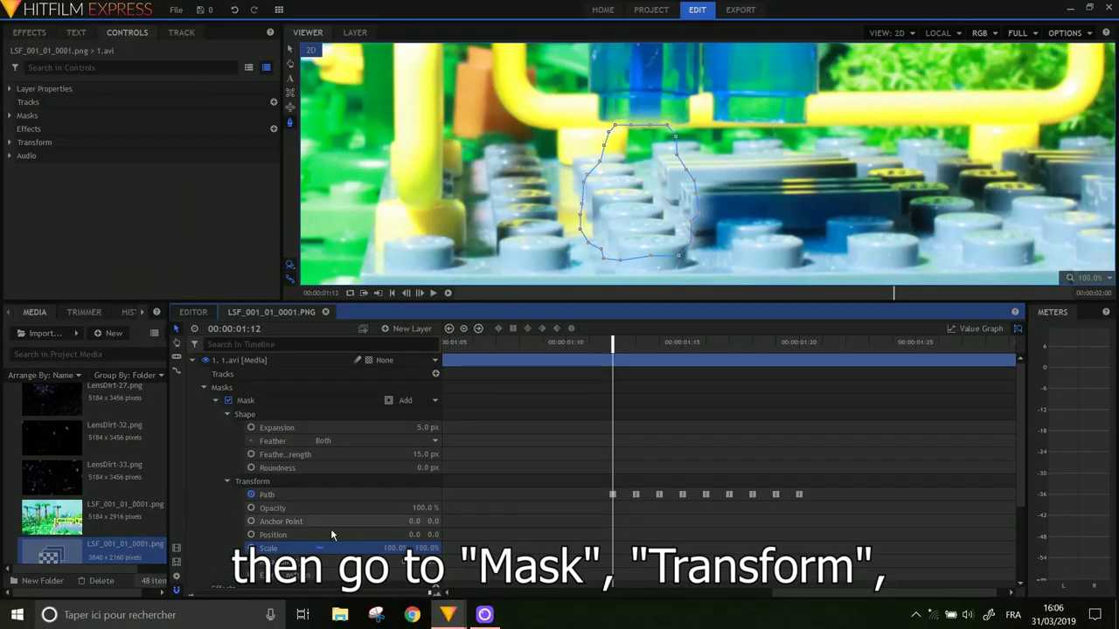
{"action": "left_click", "coordinate": [331, 528]}
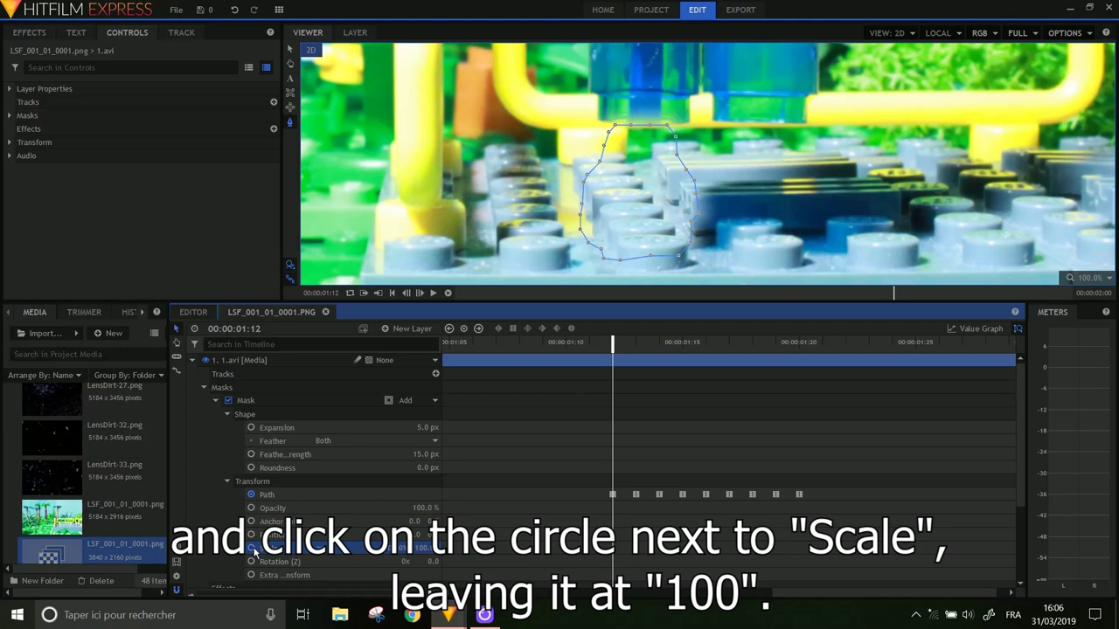
{"action": "left_click", "coordinate": [586, 344]}
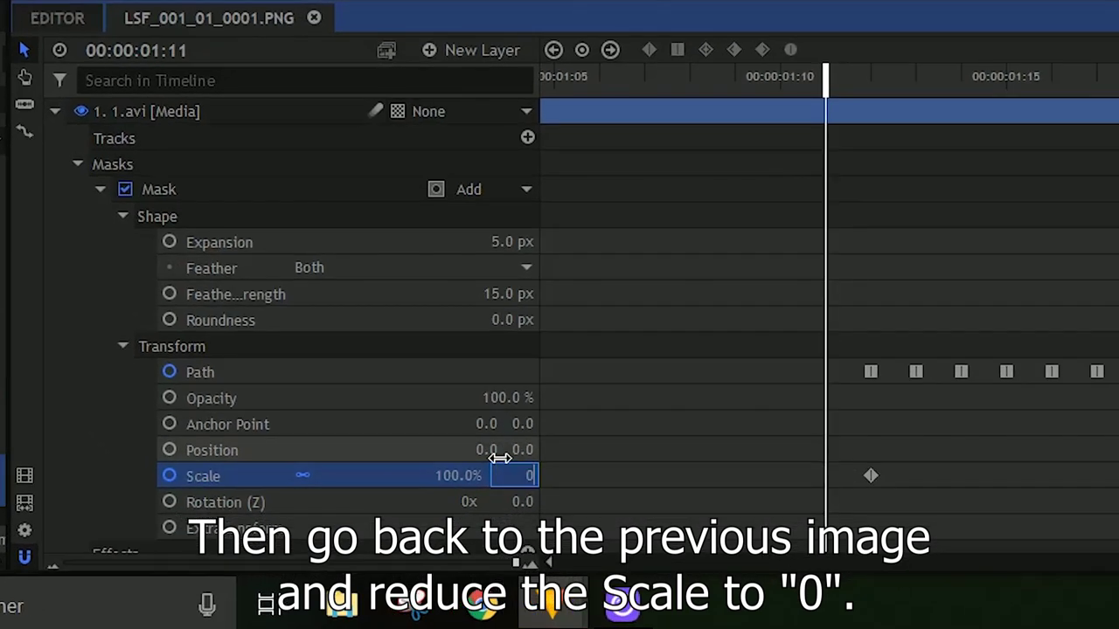
{"action": "key", "text": "Return"}
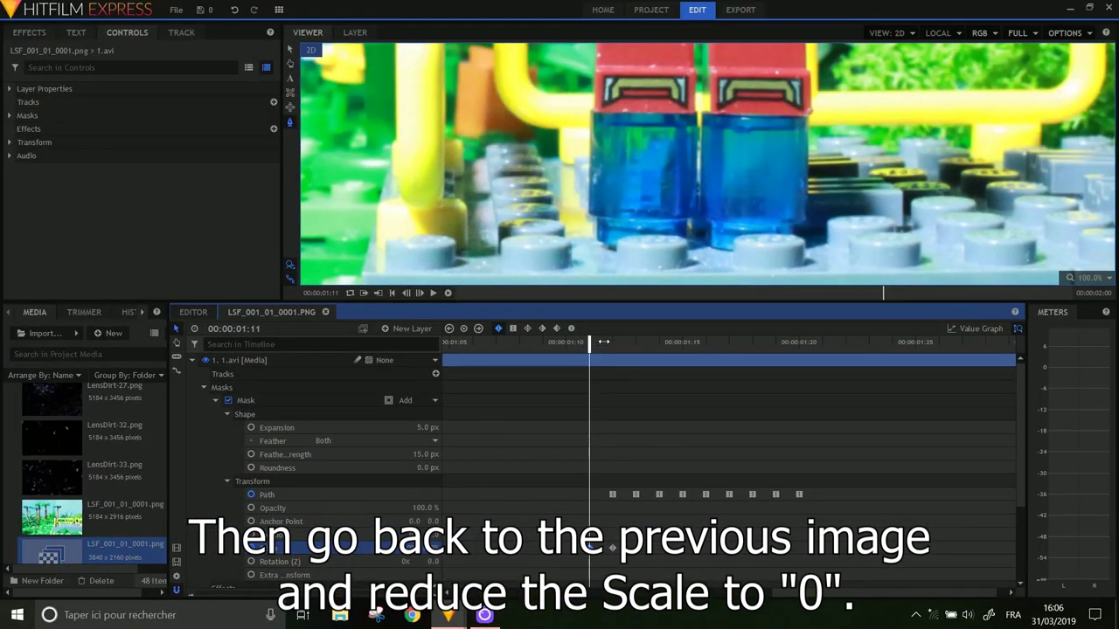
{"action": "left_click_drag", "start_coordinate": [603, 342], "coordinate": [710, 342]}
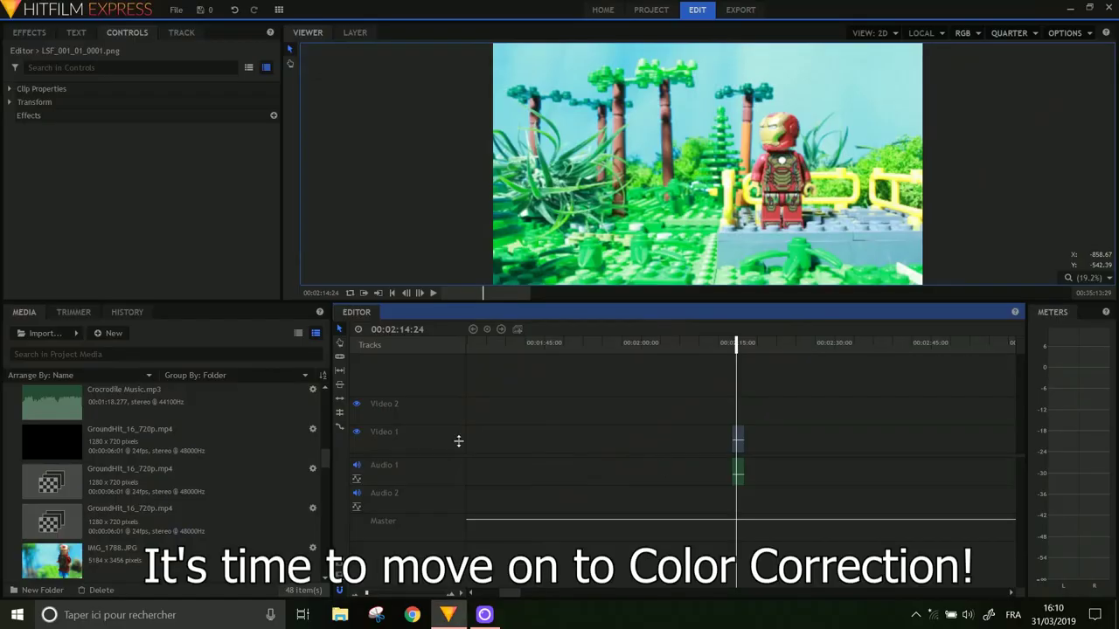
Step: Create a new composite shot named Color with the 4K UHD @ 30 fps template
{"action": "left_click", "coordinate": [107, 334]}
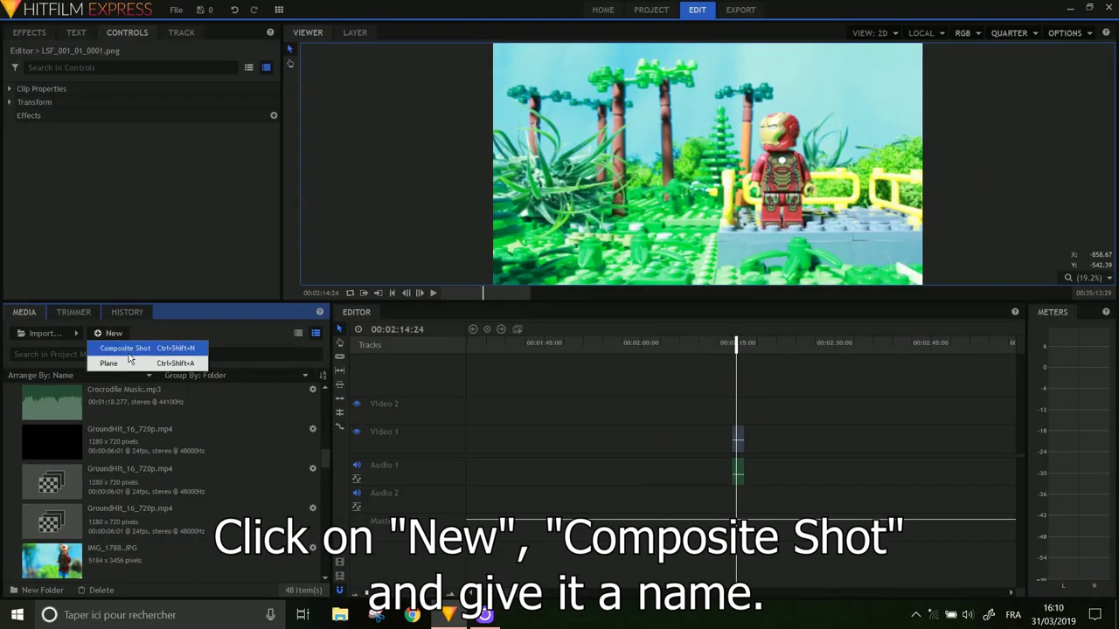
{"action": "left_click", "coordinate": [118, 347]}
{"action": "type", "text": "Color"}
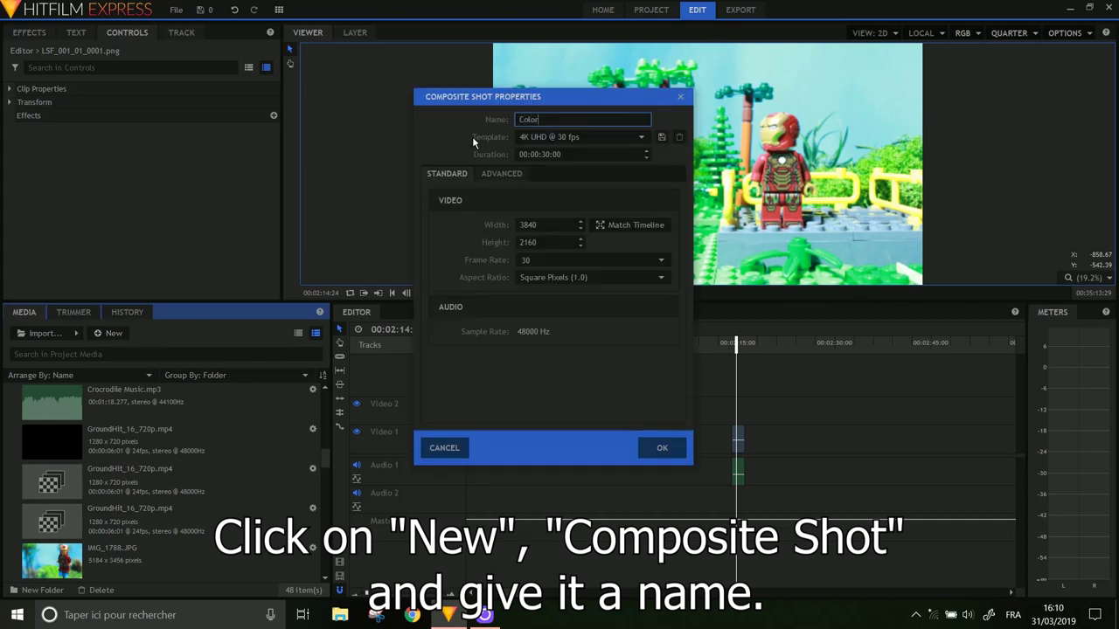
{"action": "key", "text": "Return"}
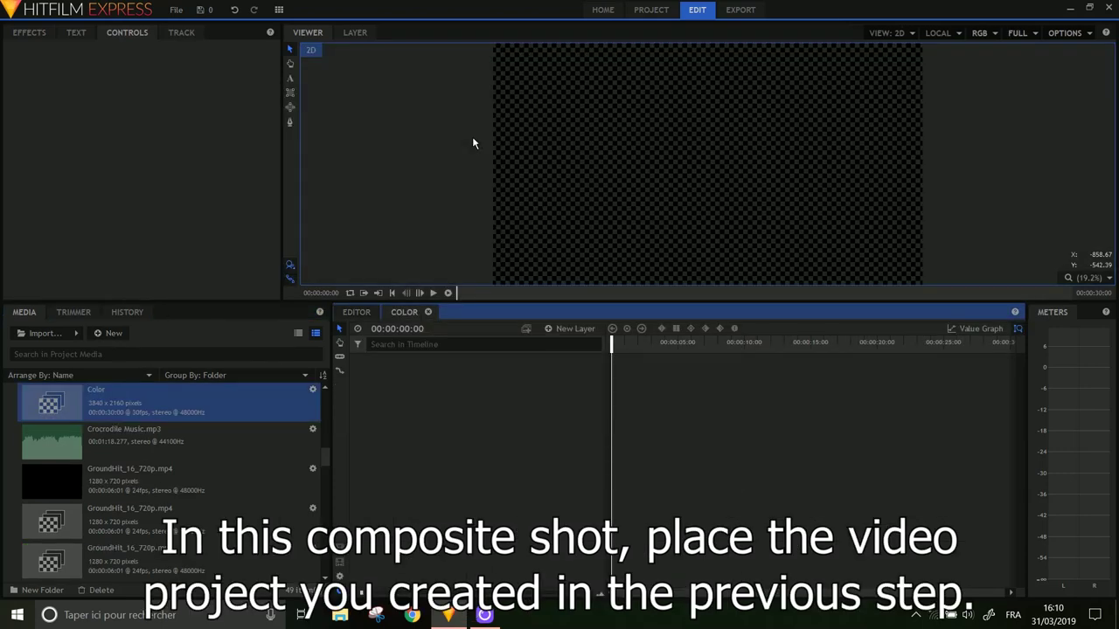
Step: Add the LSF_001_01_0001.png composite shot to the Color timeline and match the Color shot's duration to it
{"action": "scroll", "coordinate": [132, 447], "scroll_direction": "down", "scroll_amount": 5}
{"action": "left_click_drag", "start_coordinate": [136, 466], "coordinate": [437, 399]}
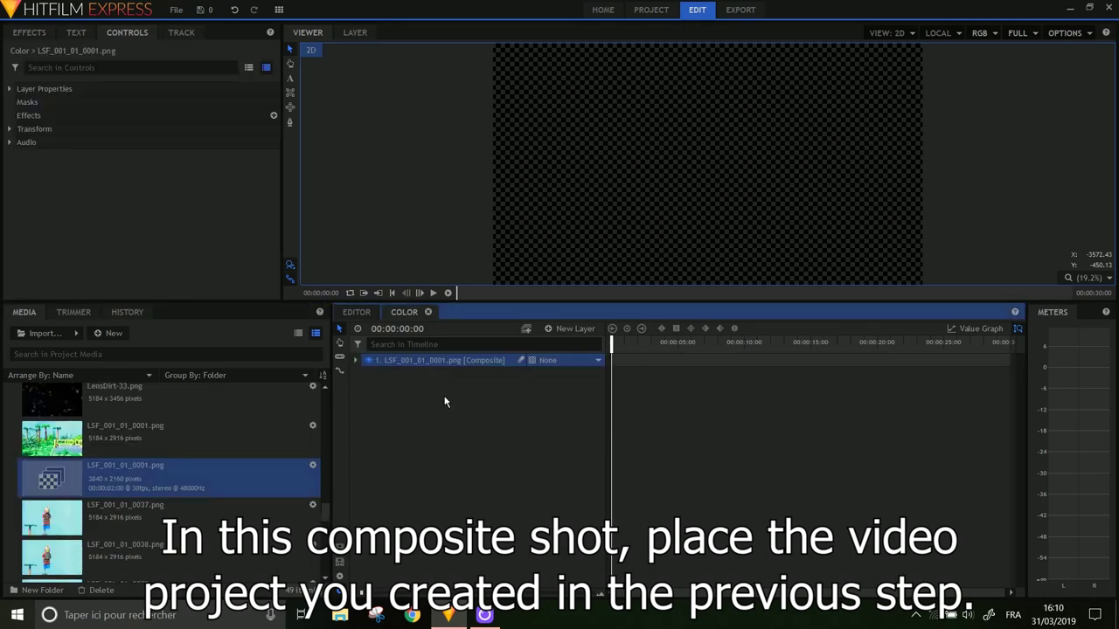
{"action": "left_click", "coordinate": [526, 329]}
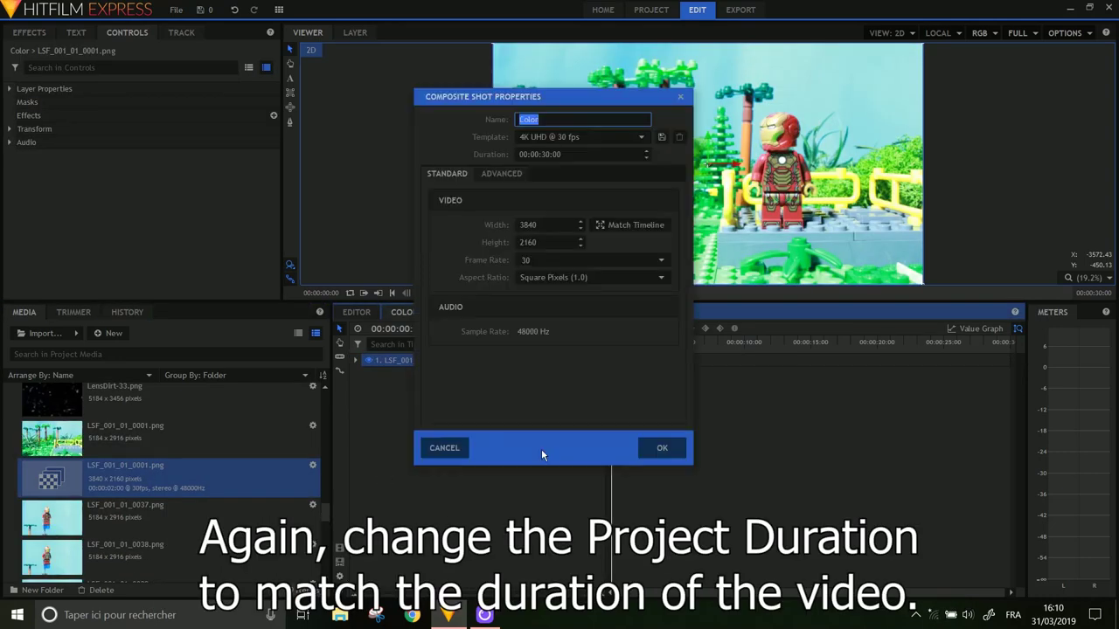
{"action": "left_click", "coordinate": [552, 155]}
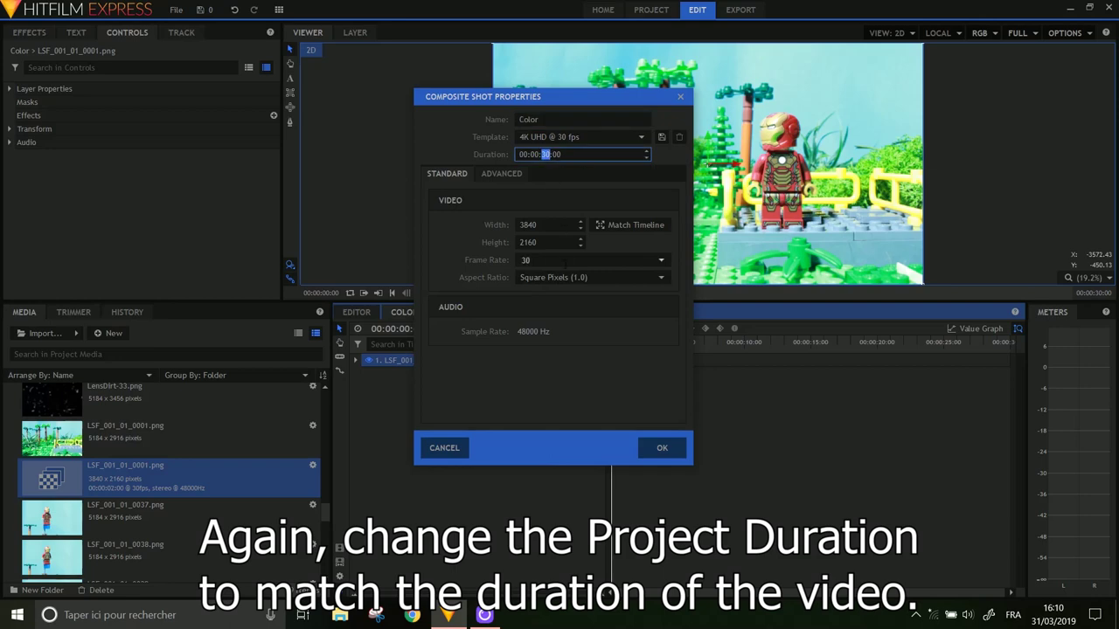
{"action": "key", "text": "Return"}
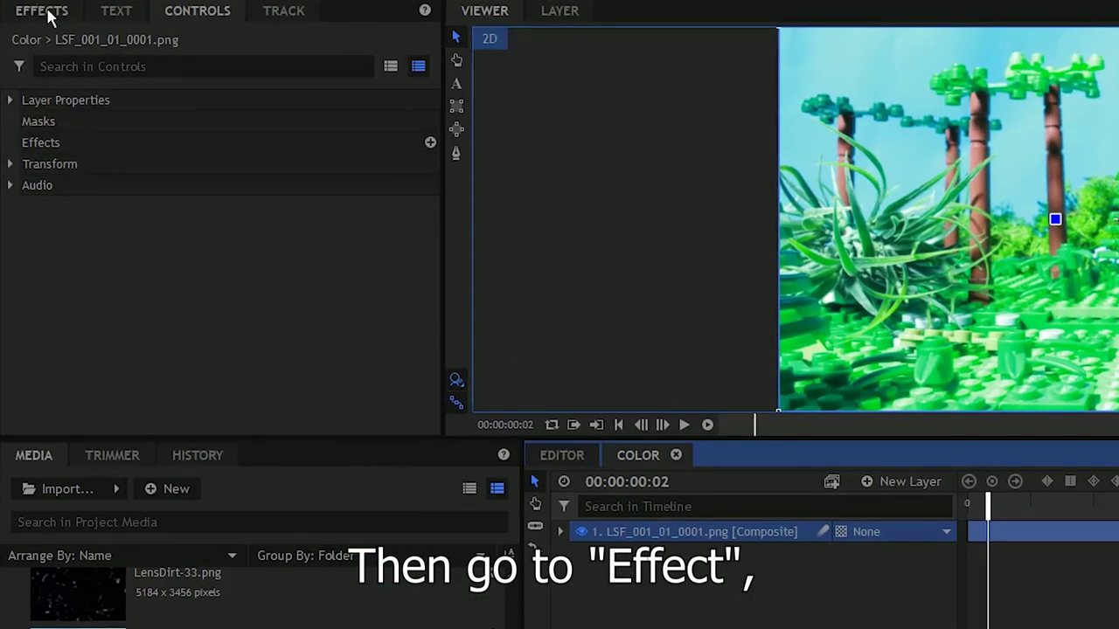
Step: Apply the Hue, Saturation & Lightness color correction effect to the LSF_001_01_0001.png composite layer
{"action": "left_click", "coordinate": [32, 35]}
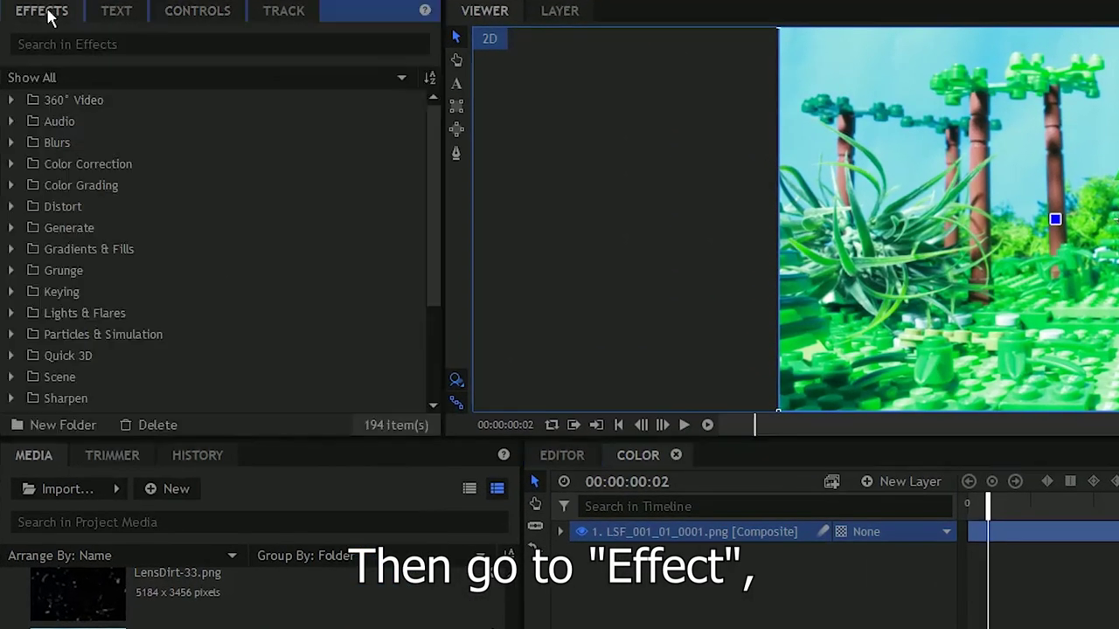
{"action": "left_click", "coordinate": [12, 164]}
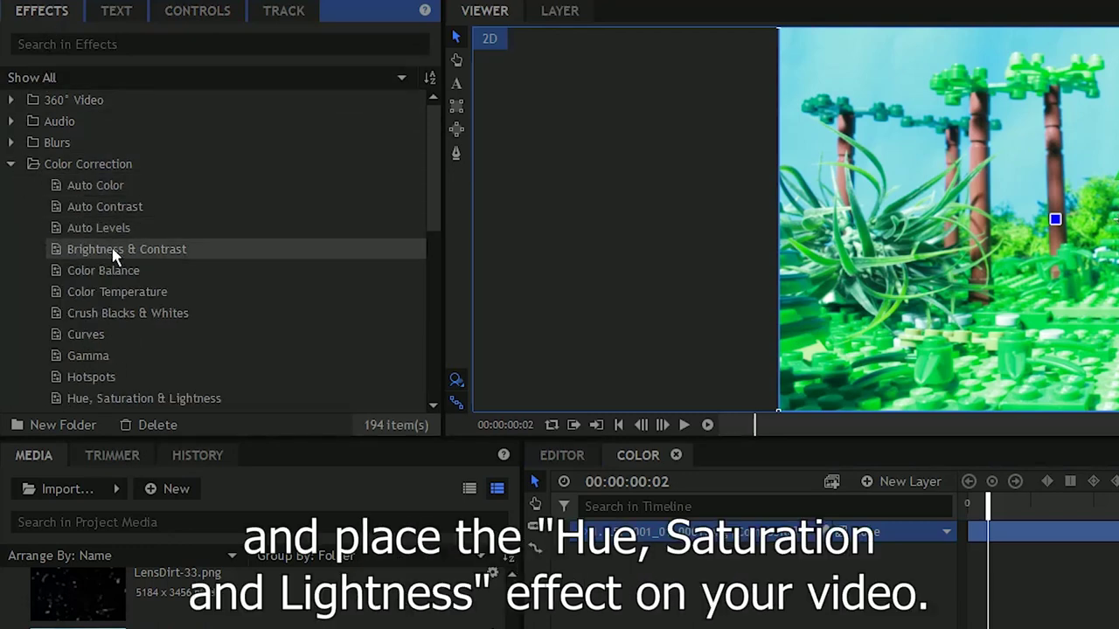
{"action": "scroll", "coordinate": [118, 262], "scroll_direction": "down", "scroll_amount": 1}
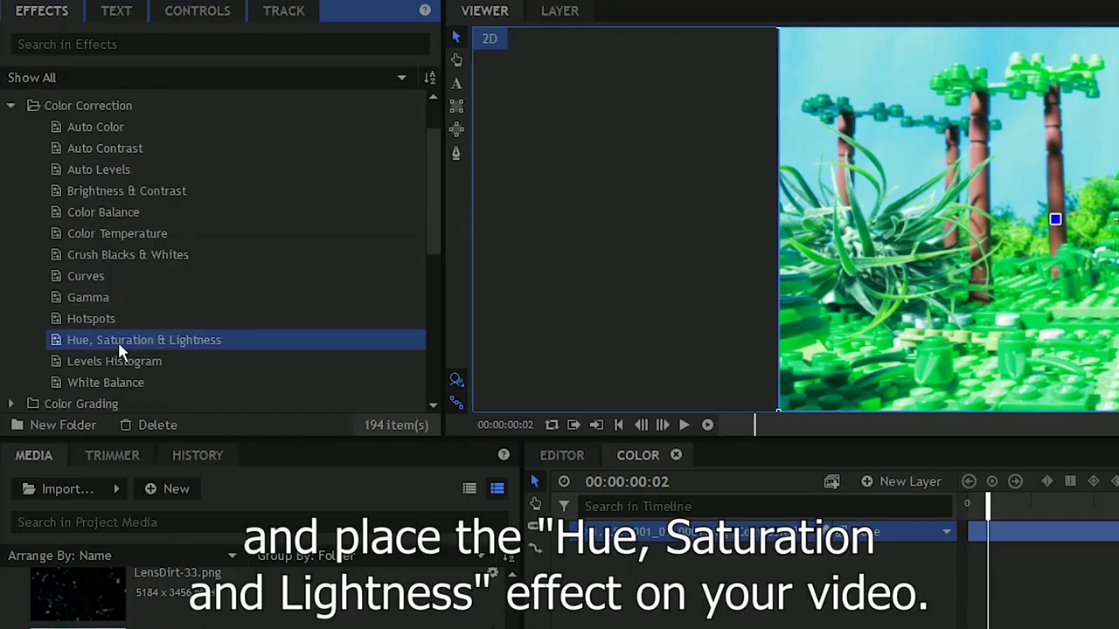
{"action": "left_click_drag", "start_coordinate": [471, 448], "coordinate": [641, 531]}
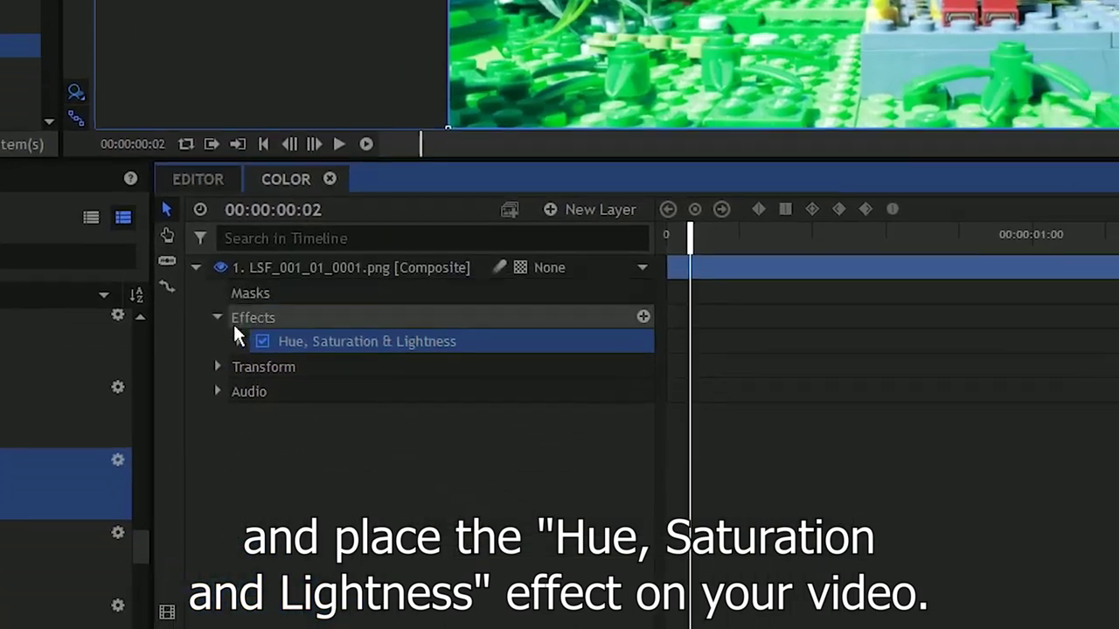
Step: Set the Hue, Saturation & Lightness effect's Master Saturation to -15 and lower its Green Saturation to mute the foliage
{"action": "left_click", "coordinate": [597, 598]}
{"action": "left_click", "coordinate": [112, 264]}
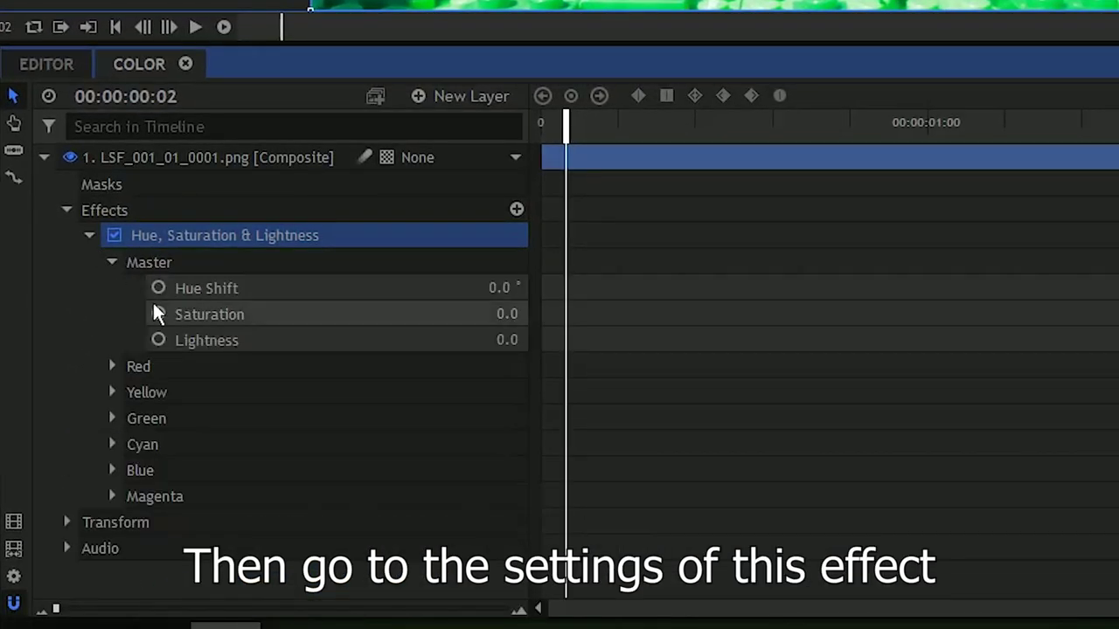
{"action": "left_click", "coordinate": [480, 315]}
{"action": "type", "text": "-1"}
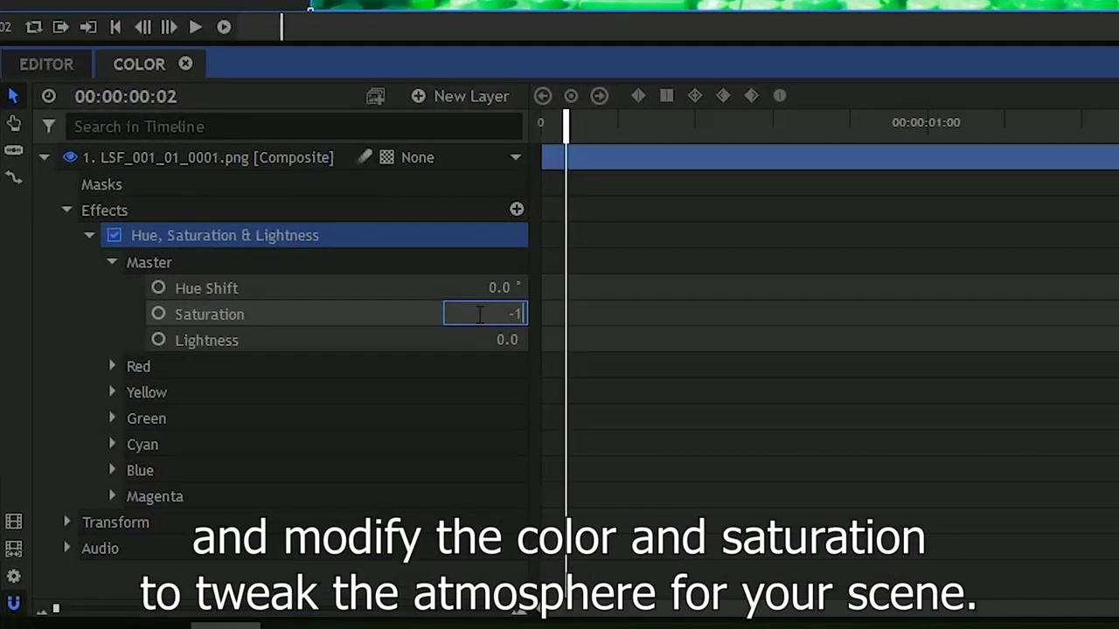
{"action": "type", "text": "5"}
{"action": "key", "text": "Return"}
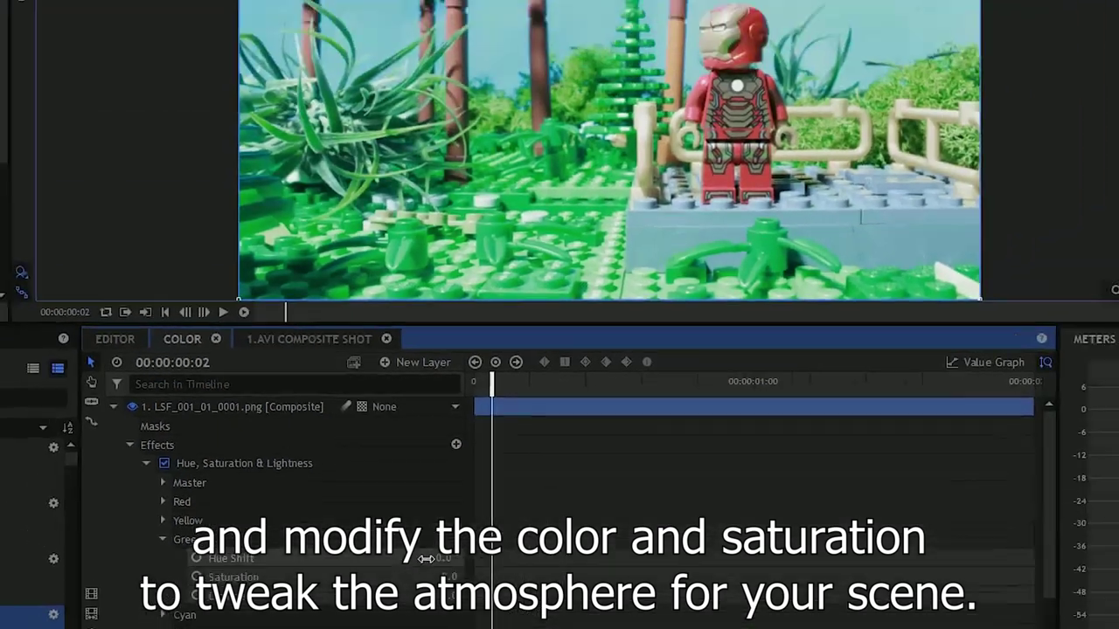
{"action": "left_click", "coordinate": [419, 575]}
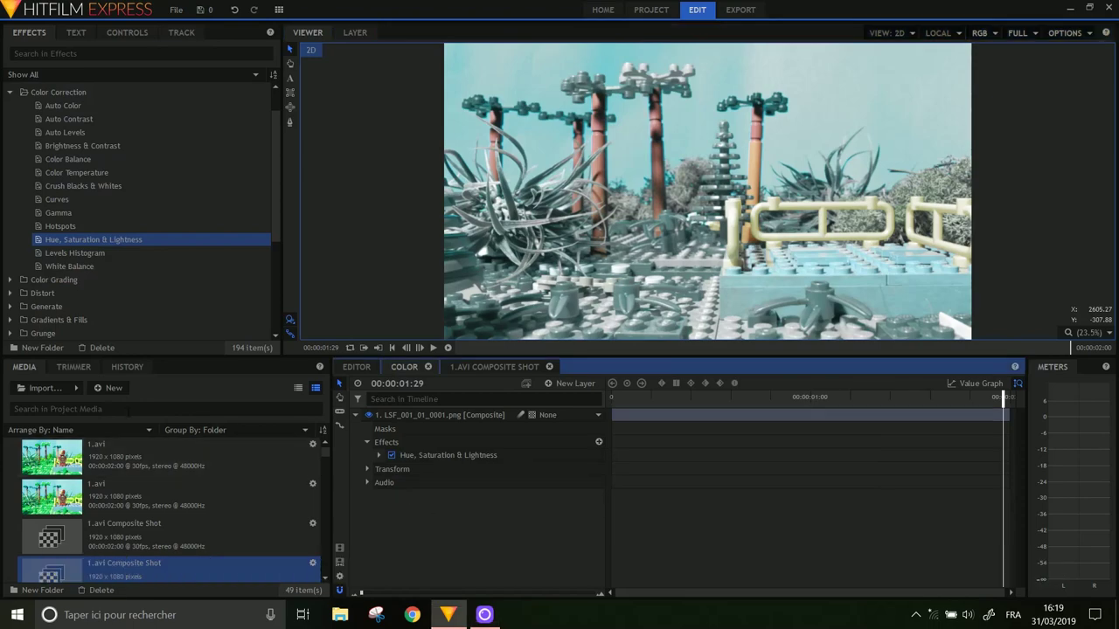
Step: Apply the Light Flares effect from the Lights & Flares category to the LSF_001_01_0001.png composite layer
{"action": "scroll", "coordinate": [17, 294], "scroll_direction": "down", "scroll_amount": 1}
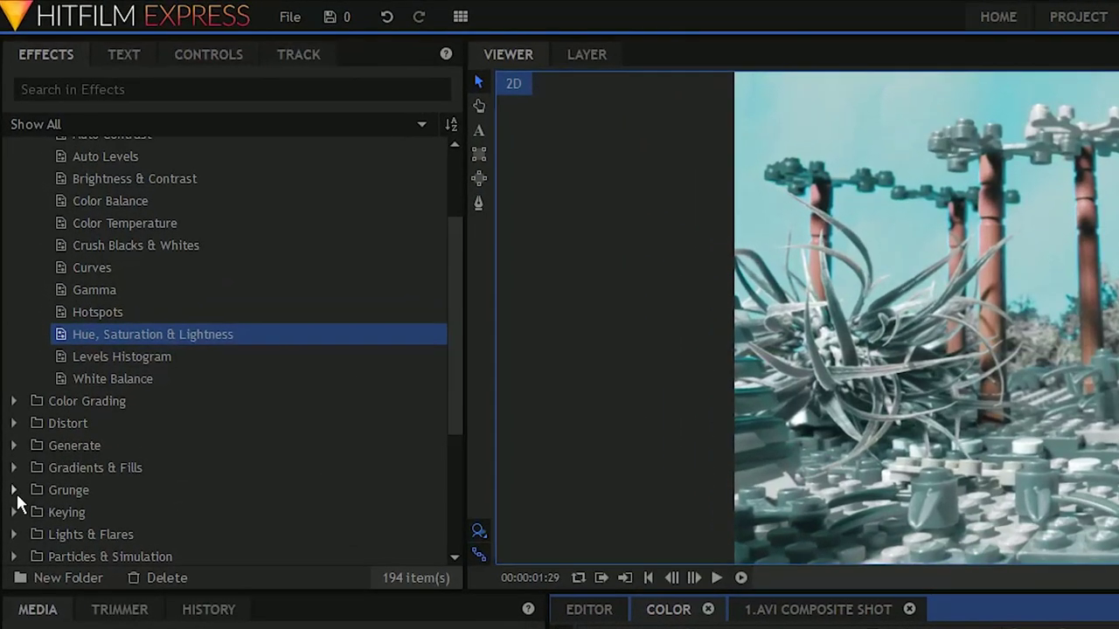
{"action": "left_click", "coordinate": [13, 534]}
{"action": "scroll", "coordinate": [67, 511], "scroll_direction": "down", "scroll_amount": 2}
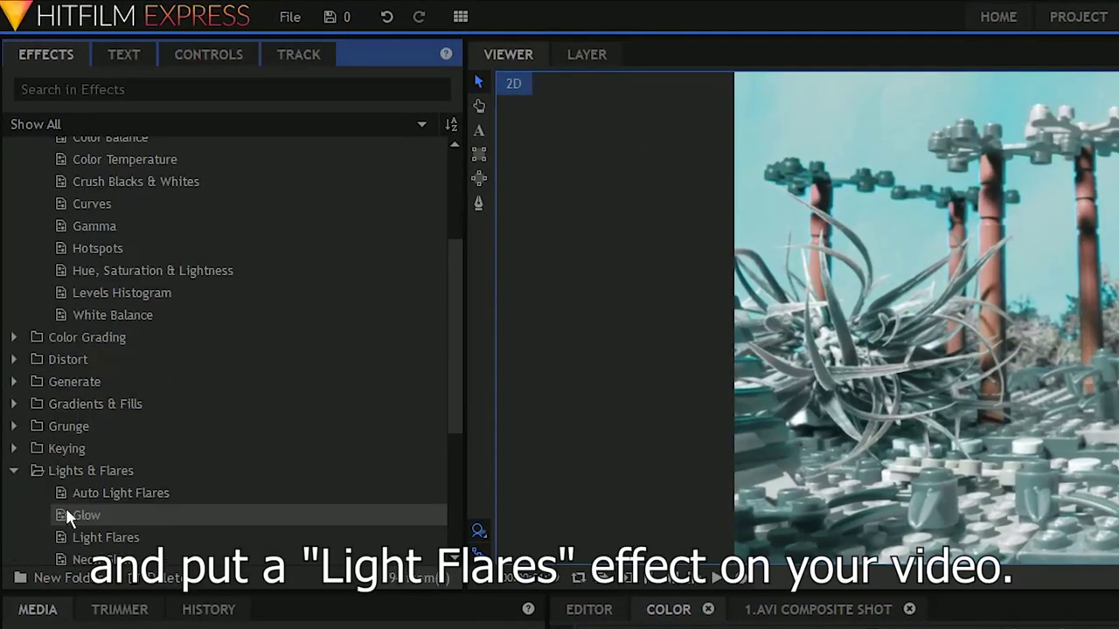
{"action": "left_click", "coordinate": [94, 475]}
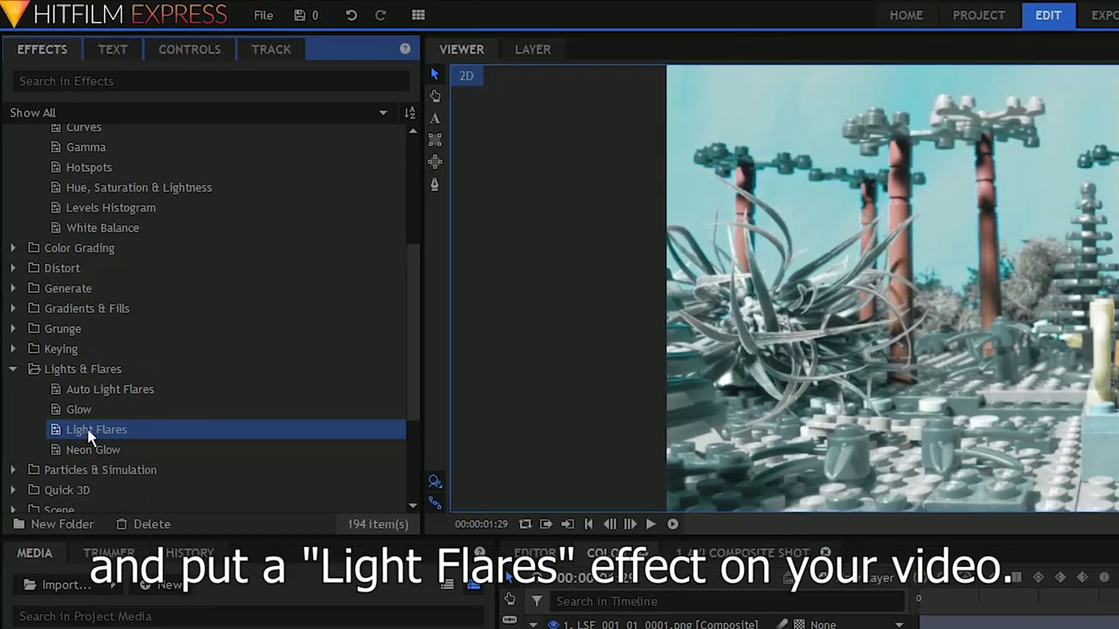
{"action": "left_click_drag", "start_coordinate": [87, 429], "coordinate": [409, 469]}
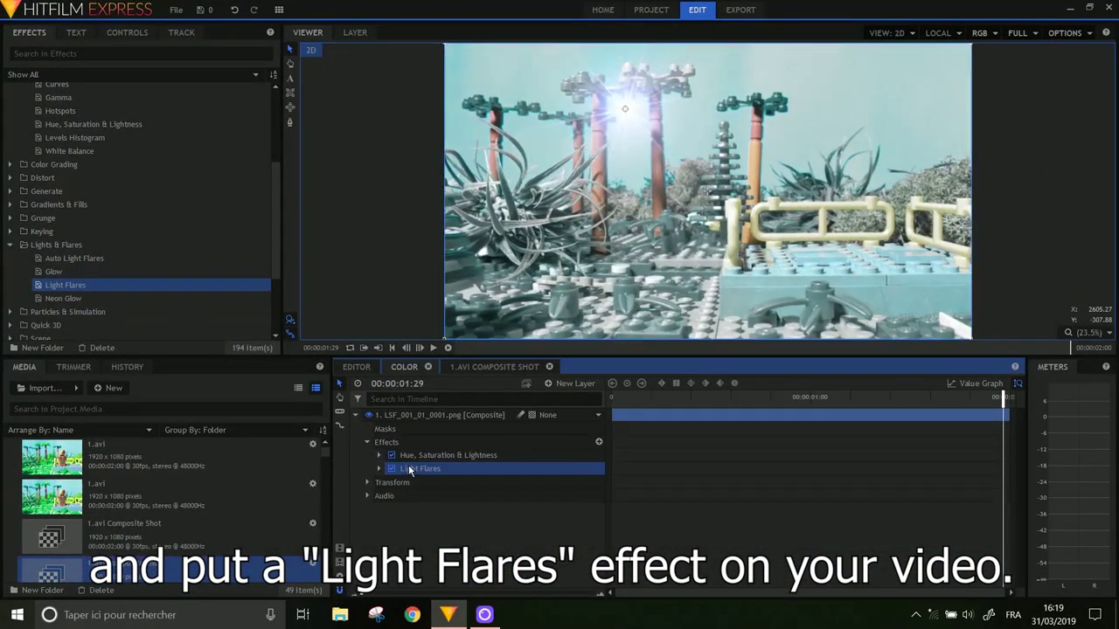
Step: Rename the Light Flares effect as sun
{"action": "right_click", "coordinate": [409, 470]}
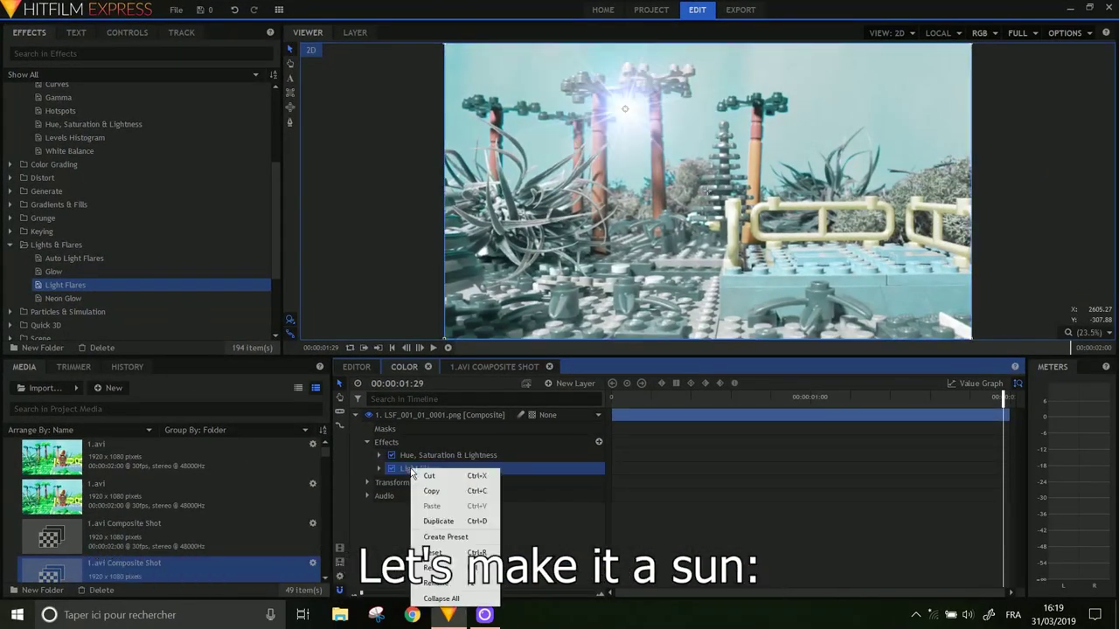
{"action": "left_click", "coordinate": [447, 592]}
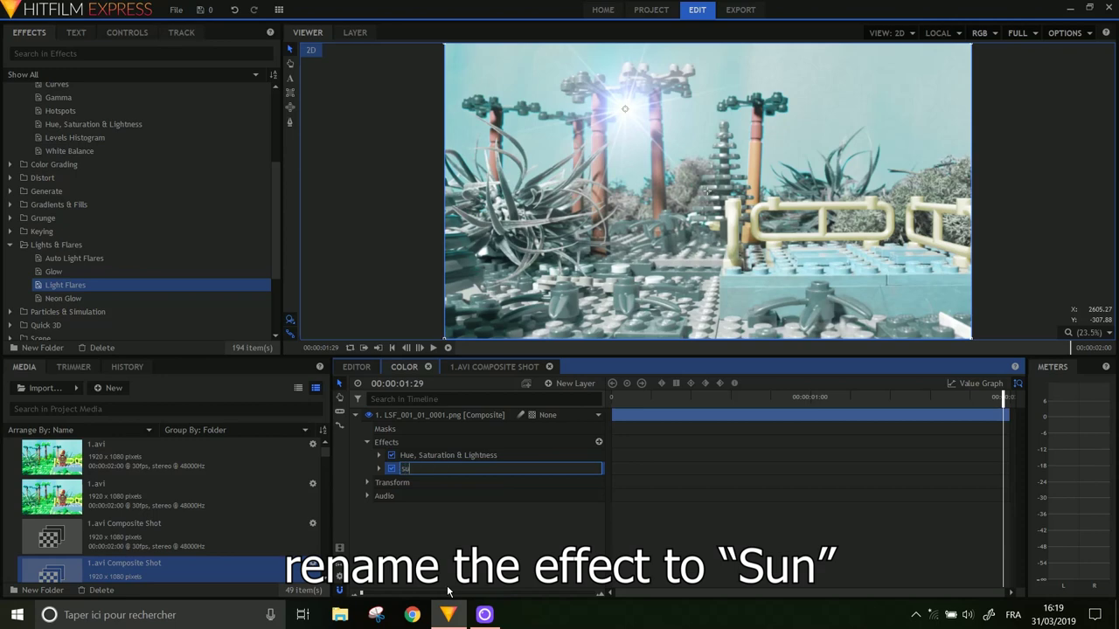
{"action": "key", "text": "Return"}
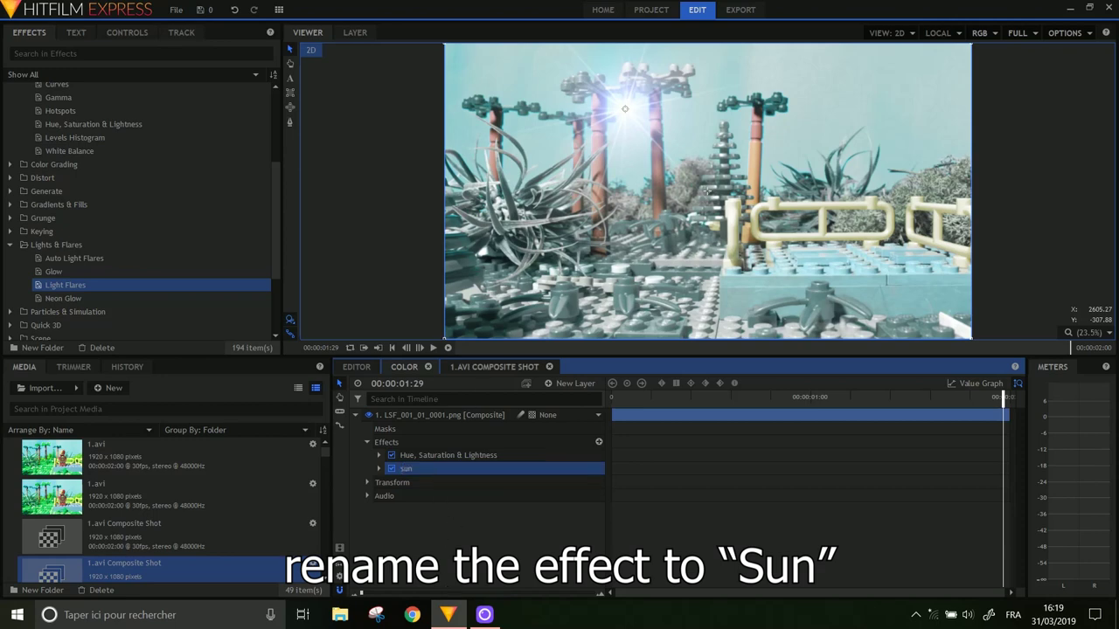
Step: Set the sun effect's flare type to Flashlight white
{"action": "left_click", "coordinate": [378, 468]}
{"action": "scroll", "coordinate": [531, 540], "scroll_direction": "down", "scroll_amount": 1}
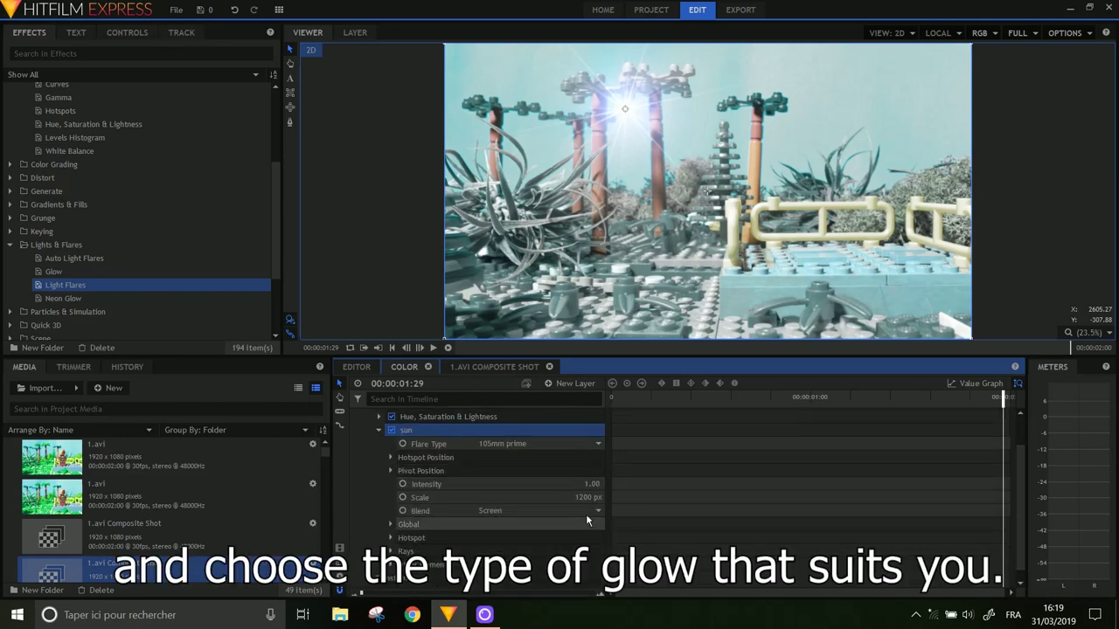
{"action": "left_click", "coordinate": [542, 443]}
{"action": "scroll", "coordinate": [559, 458], "scroll_direction": "down", "scroll_amount": 1}
{"action": "left_click", "coordinate": [529, 391]}
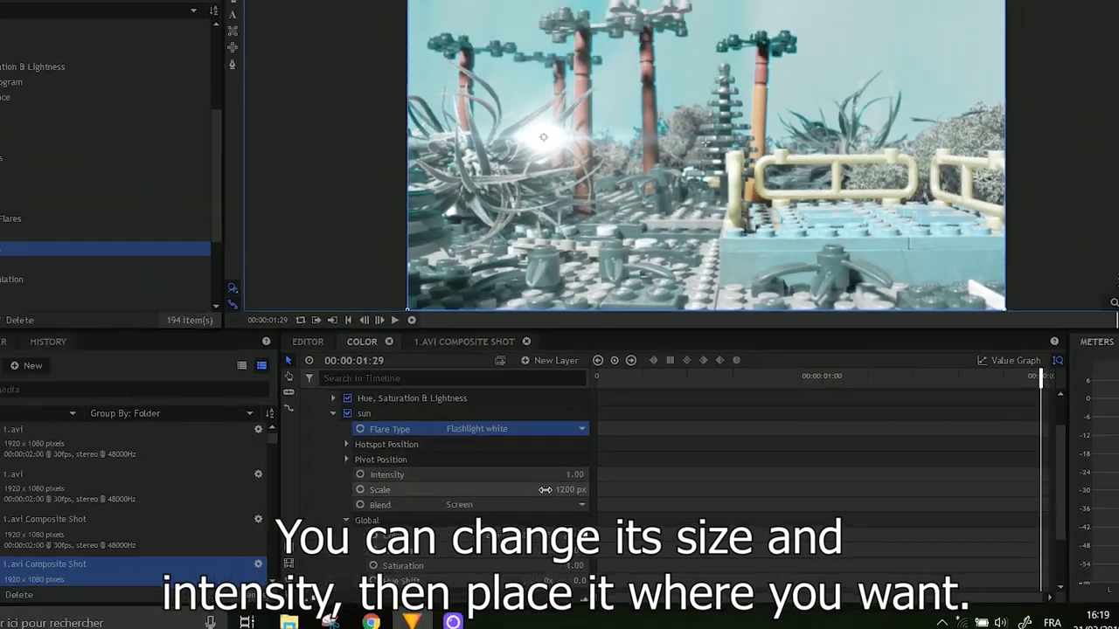
Step: Enlarge the sun flare's scale and move its hotspot beyond the upper-left corner of the image
{"action": "left_click_drag", "start_coordinate": [545, 490], "coordinate": [612, 489]}
{"action": "mouse_move", "coordinate": [543, 137]}
{"action": "left_mouse_down"}
{"action": "mouse_move", "coordinate": [414, 14]}
{"action": "mouse_move", "coordinate": [374, 44]}
{"action": "left_mouse_up"}
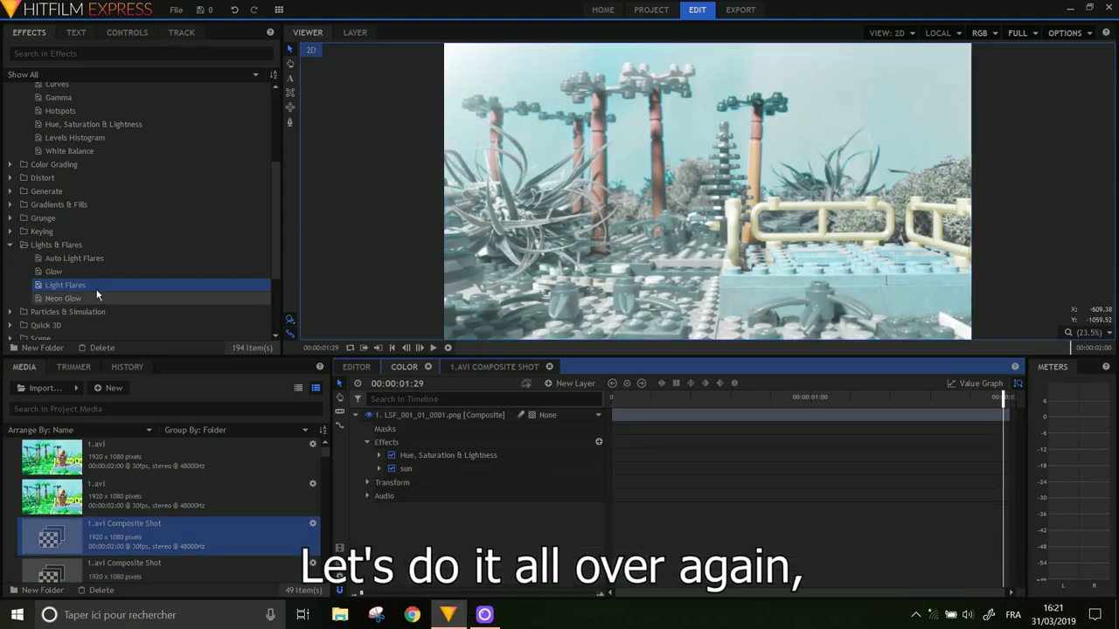
Step: Add a second Light Flares effect named red light, using Lightsword clash orange at 463 px scale with its hue shifted to red
{"action": "left_click_drag", "start_coordinate": [96, 287], "coordinate": [411, 472]}
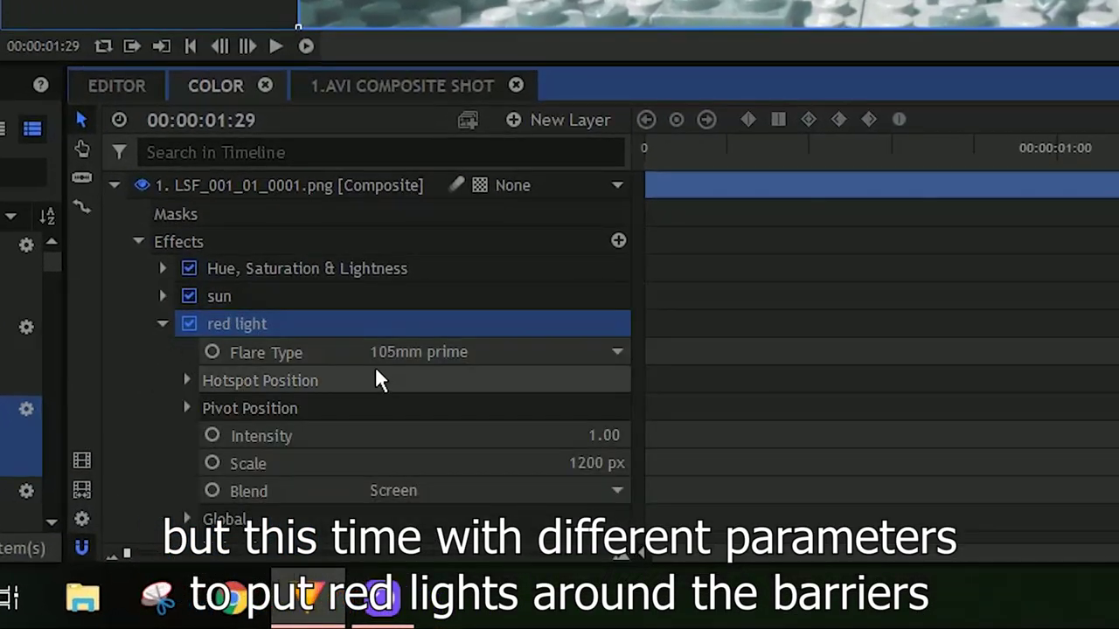
{"action": "left_click", "coordinate": [414, 353]}
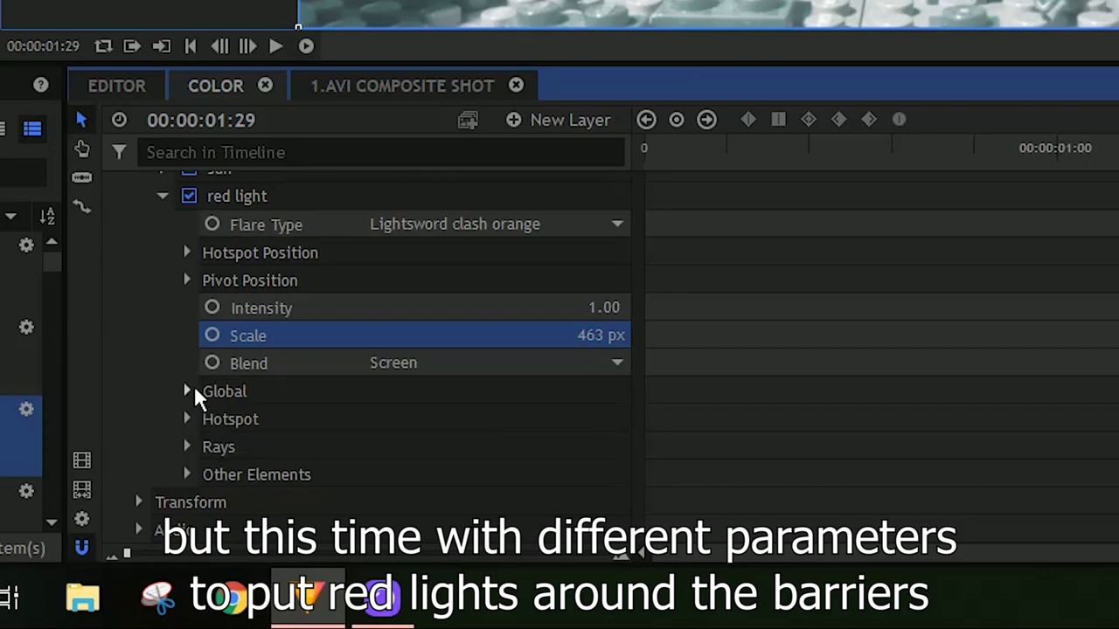
{"action": "left_click", "coordinate": [186, 391]}
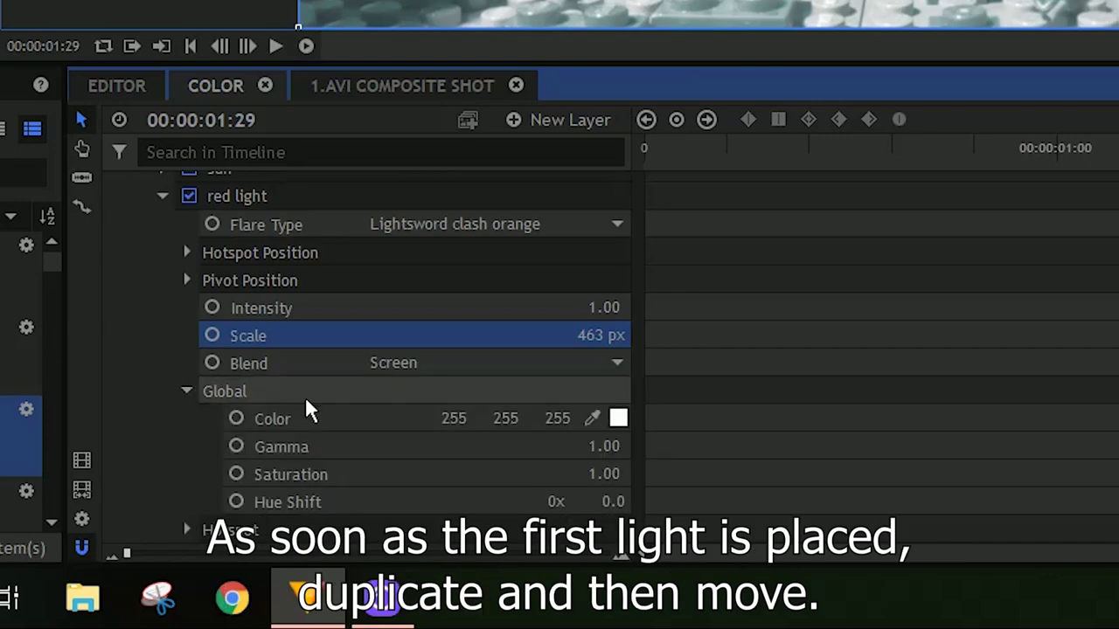
{"action": "left_click", "coordinate": [289, 500]}
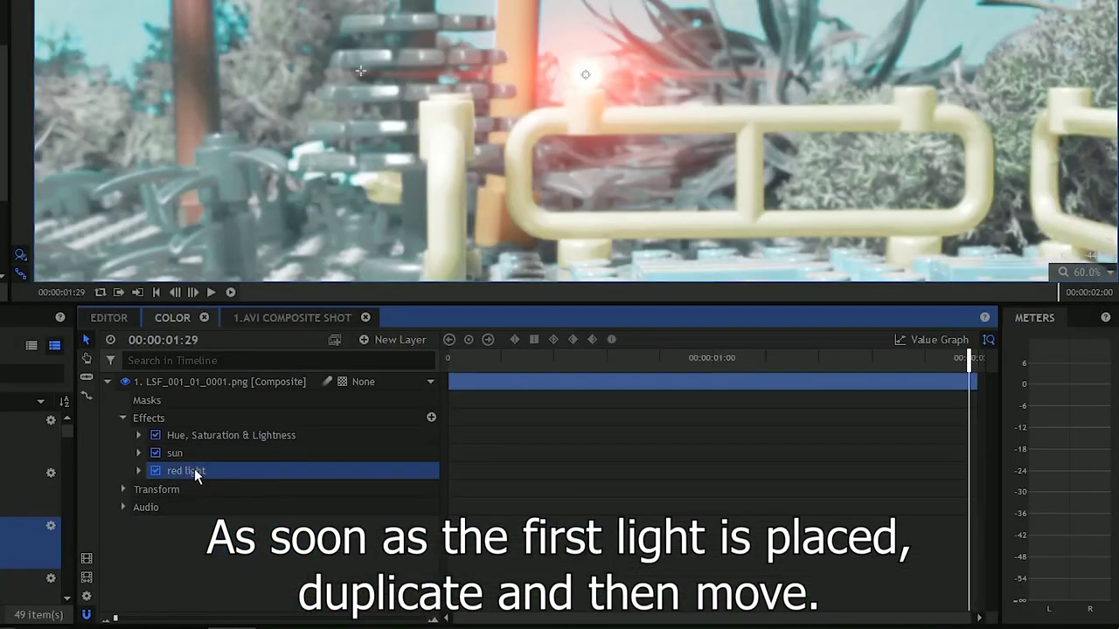
Step: Duplicate the red light effect and place the copies on the other barrier posts
{"action": "right_click", "coordinate": [195, 470]}
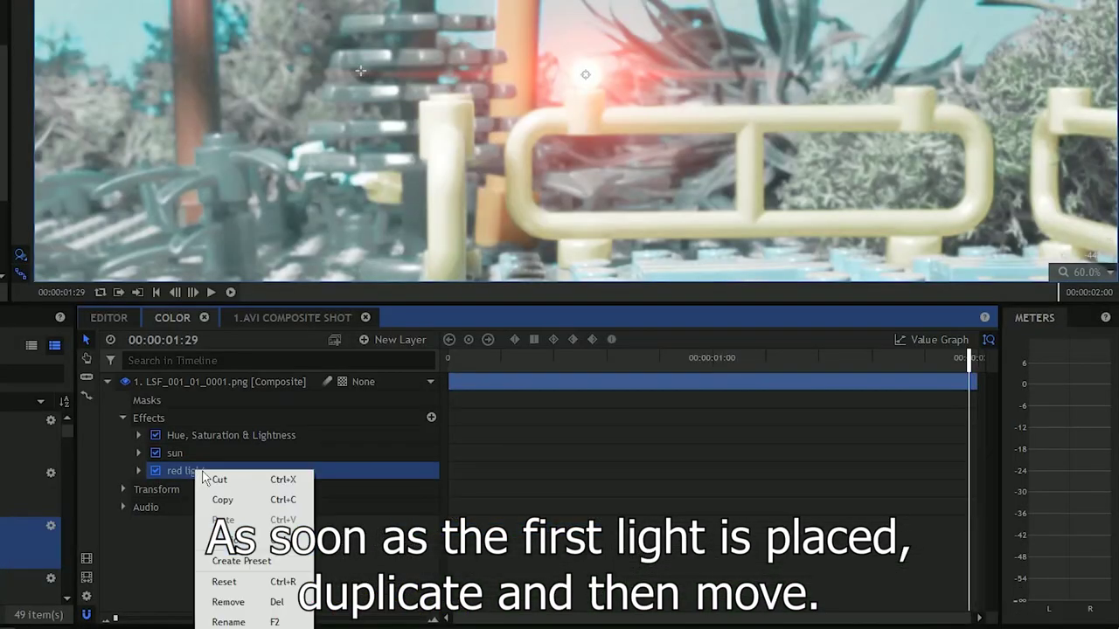
{"action": "left_click", "coordinate": [219, 519]}
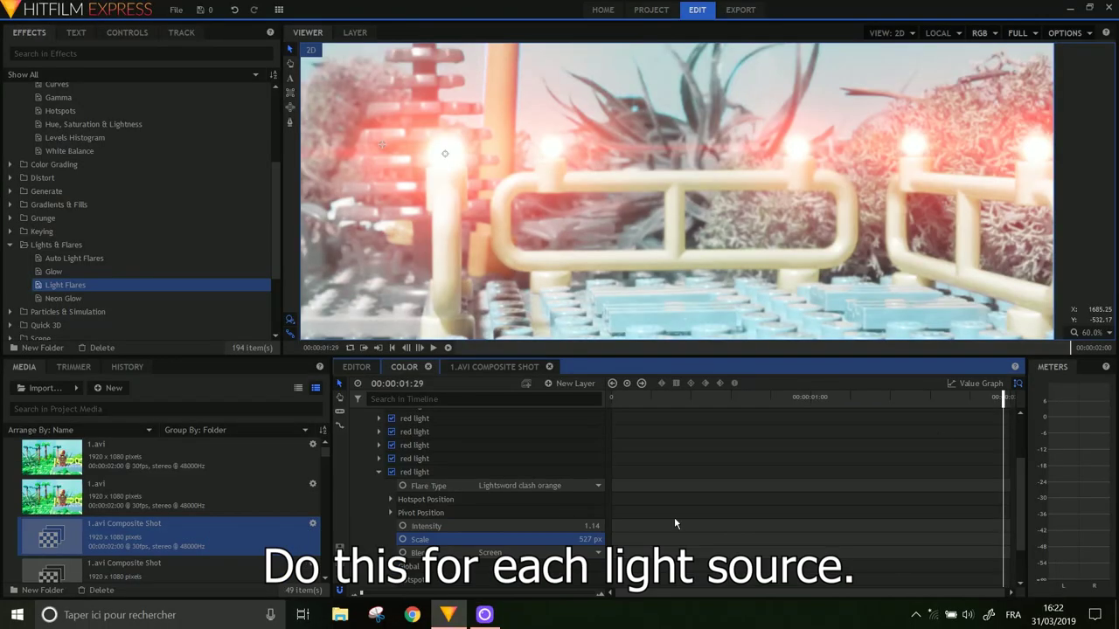
{"action": "left_click", "coordinate": [1095, 333]}
{"action": "left_click", "coordinate": [1084, 476]}
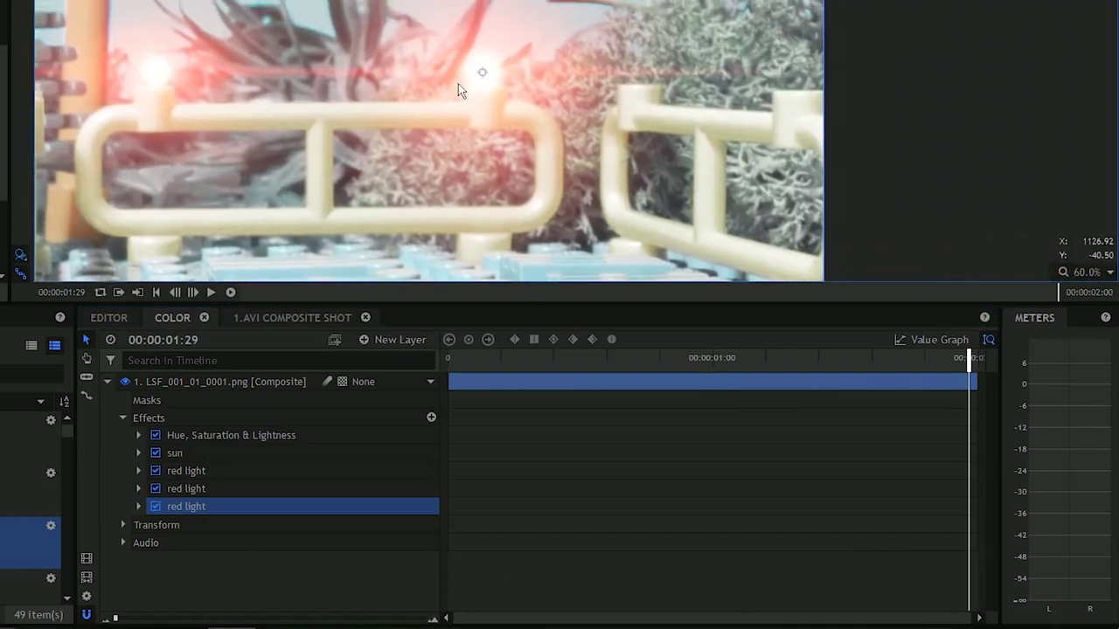
{"action": "left_click_drag", "start_coordinate": [482, 73], "coordinate": [638, 72]}
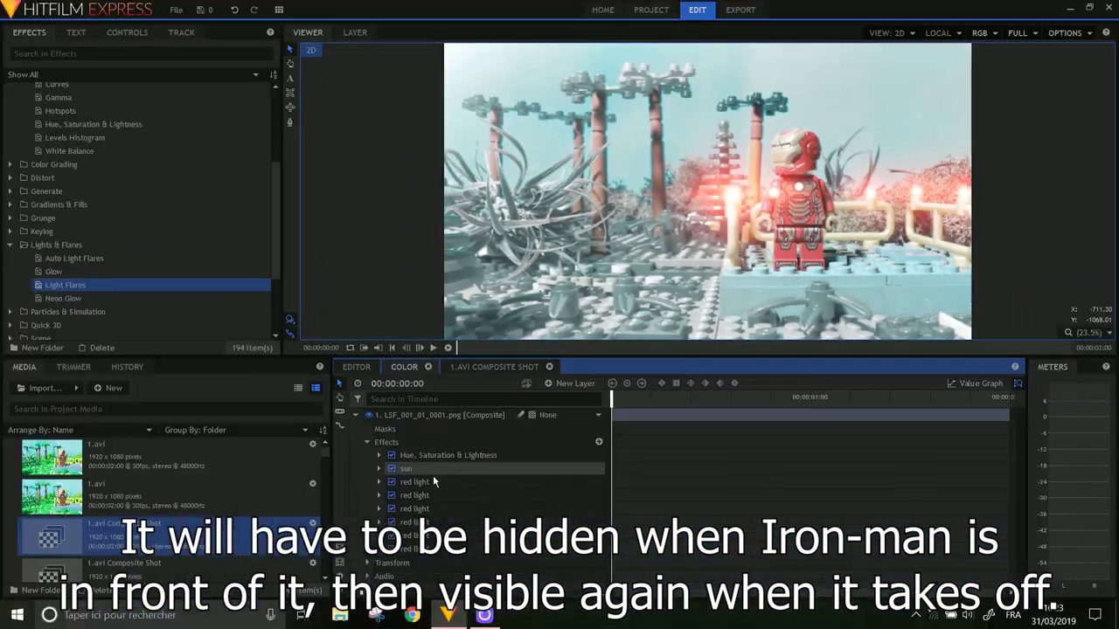
Step: Keyframe the scale of the first red light, the one in front of Iron-Man, at 337 px at 00:00:01:16
{"action": "left_click", "coordinate": [438, 488]}
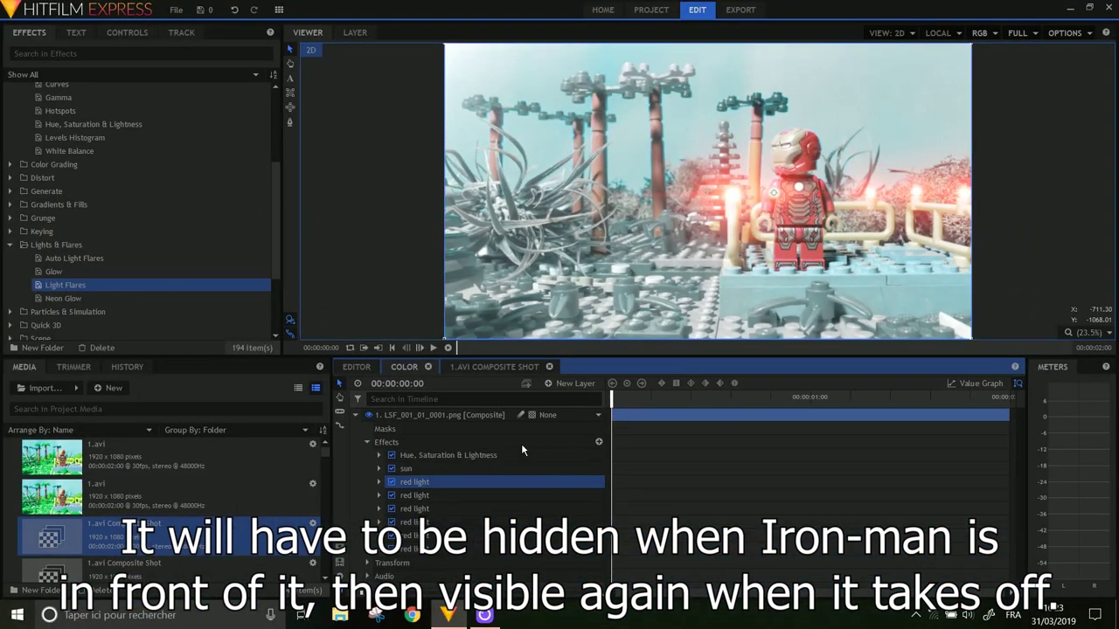
{"action": "scroll", "coordinate": [836, 211], "scroll_direction": "up", "scroll_amount": 2}
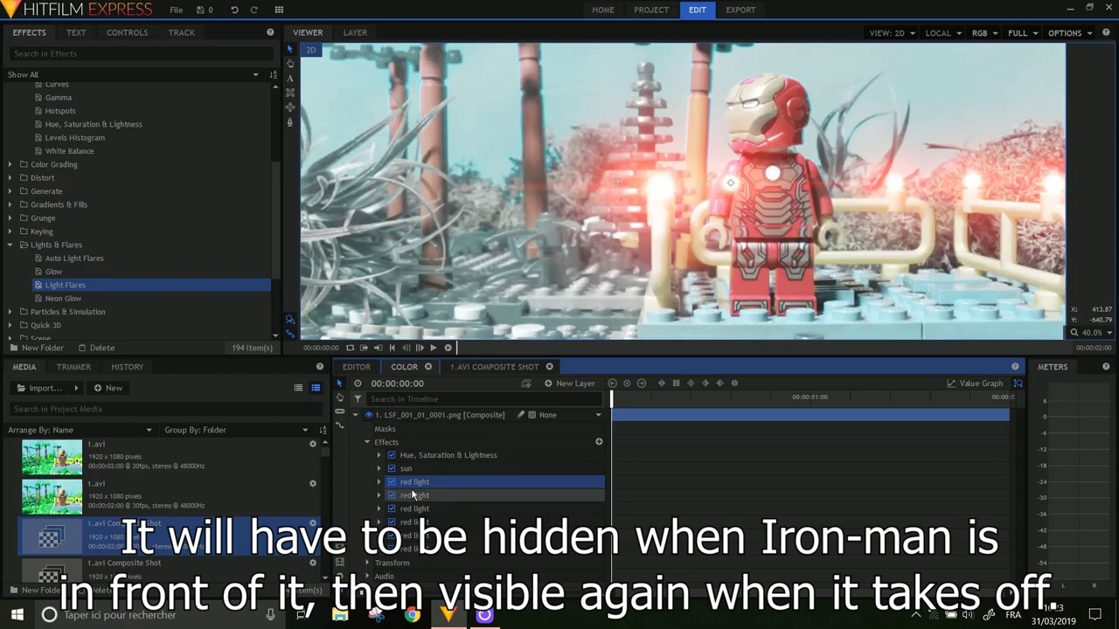
{"action": "left_click", "coordinate": [379, 482]}
{"action": "left_click", "coordinate": [474, 546]}
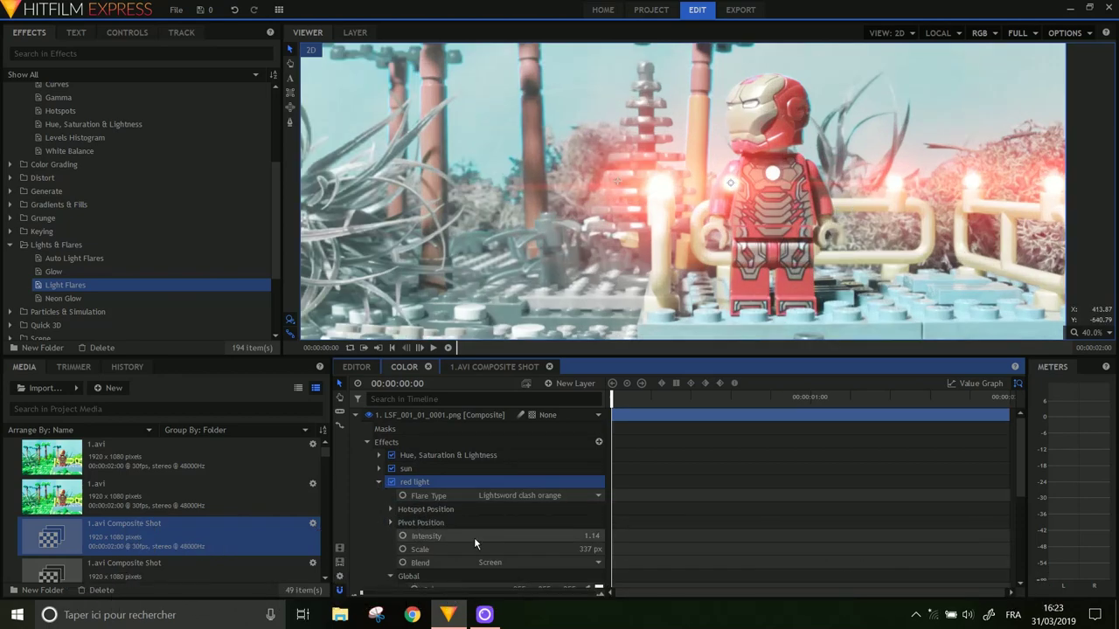
{"action": "left_click_drag", "start_coordinate": [614, 396], "coordinate": [988, 386]}
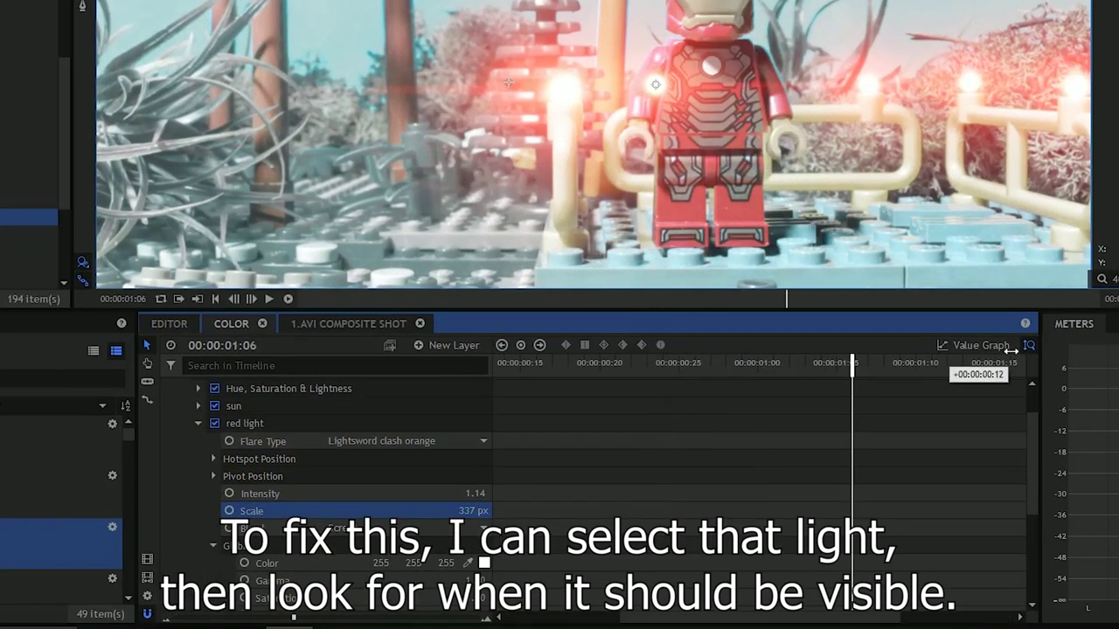
{"action": "left_click_drag", "start_coordinate": [1012, 350], "coordinate": [961, 353]}
{"action": "left_click", "coordinate": [229, 510]}
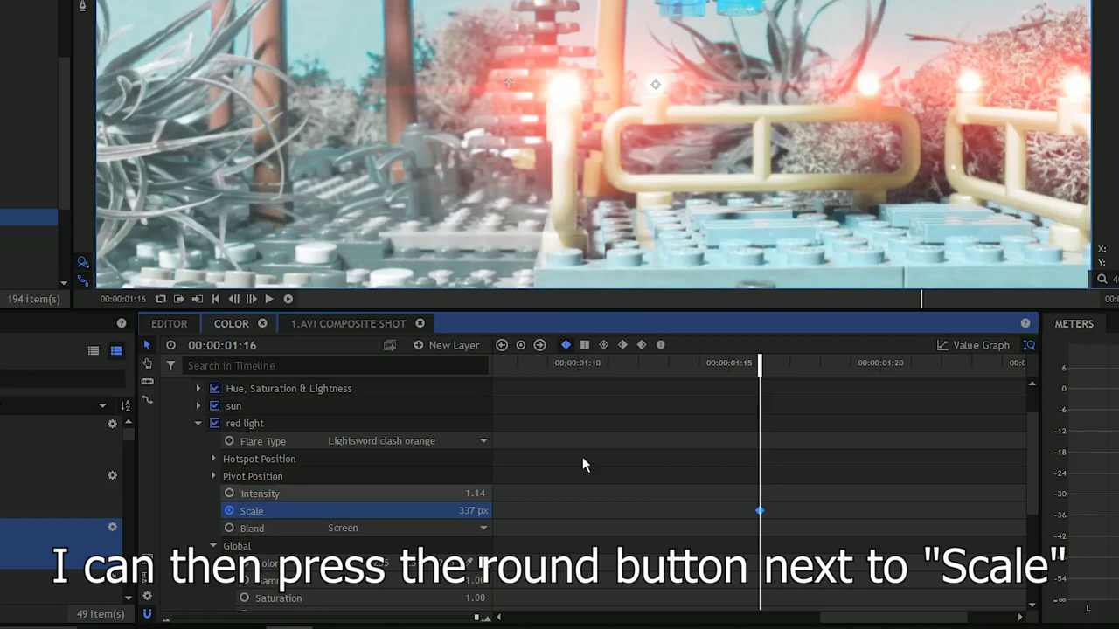
Step: Reduce that red light's scale at 00:00:01:15 to hide it while Iron-Man is in front of it
{"action": "left_click", "coordinate": [729, 363]}
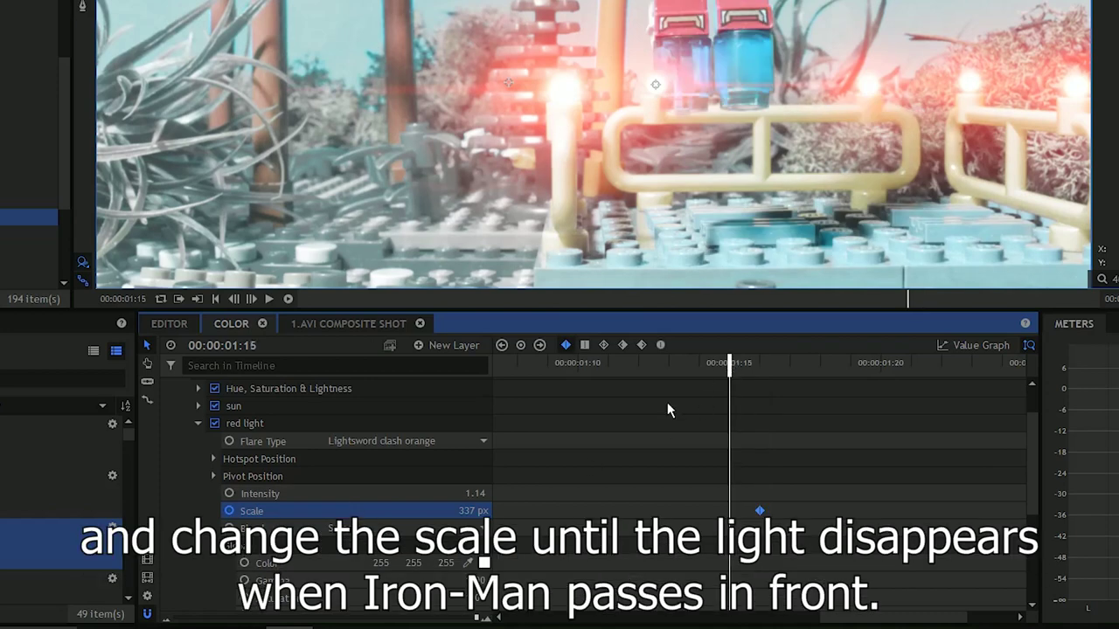
{"action": "type", "text": "219"}
{"action": "key", "text": "Return"}
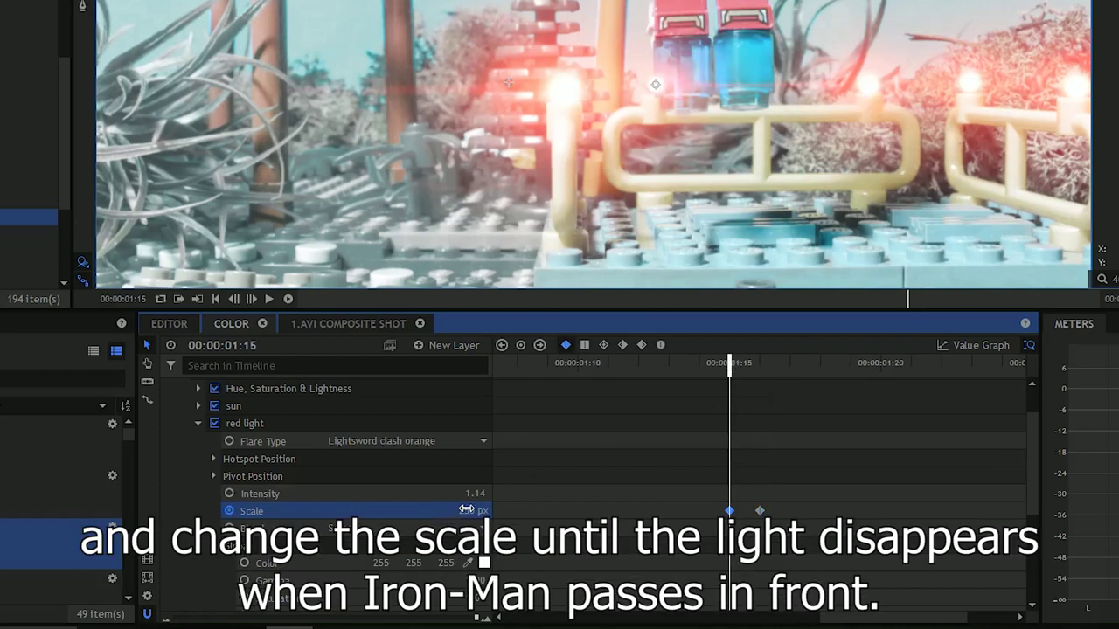
{"action": "key", "text": "Left"}
{"action": "key", "text": "Left"}
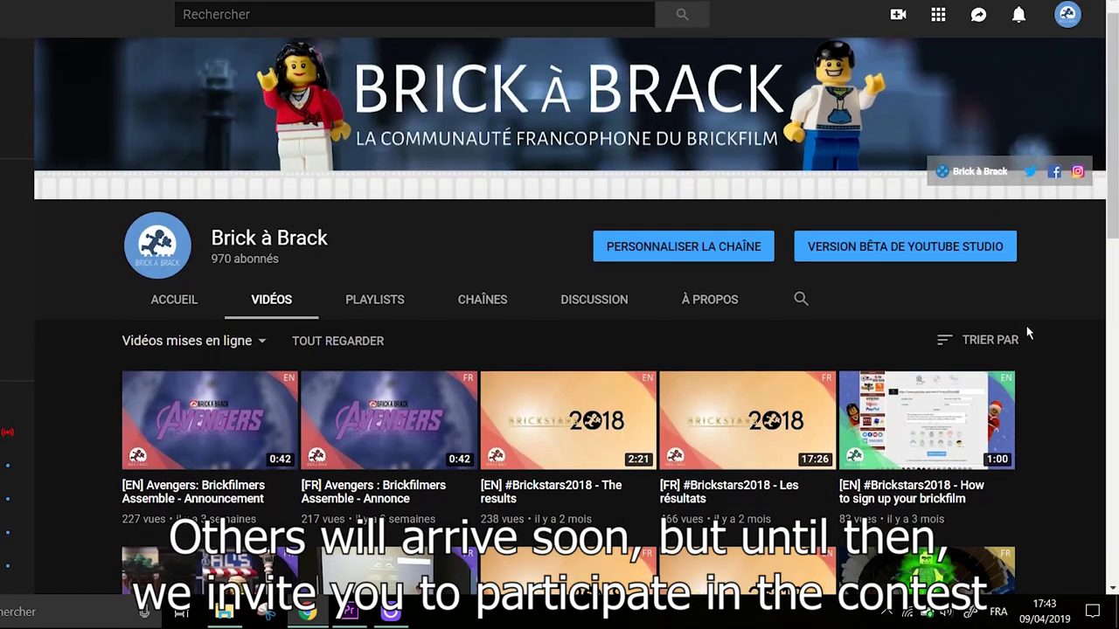
Step: Switch to the browser and open the #AvengersContest registration page on the Brick à Brack website
{"action": "scroll", "coordinate": [1020, 359], "scroll_direction": "down", "scroll_amount": 4}
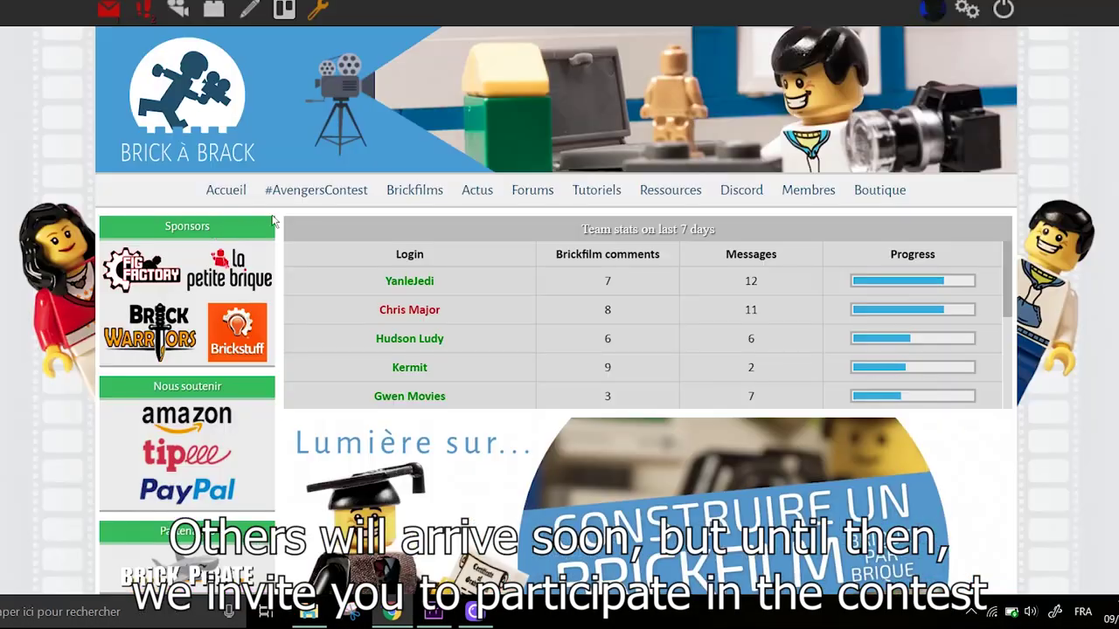
{"action": "left_click", "coordinate": [308, 193]}
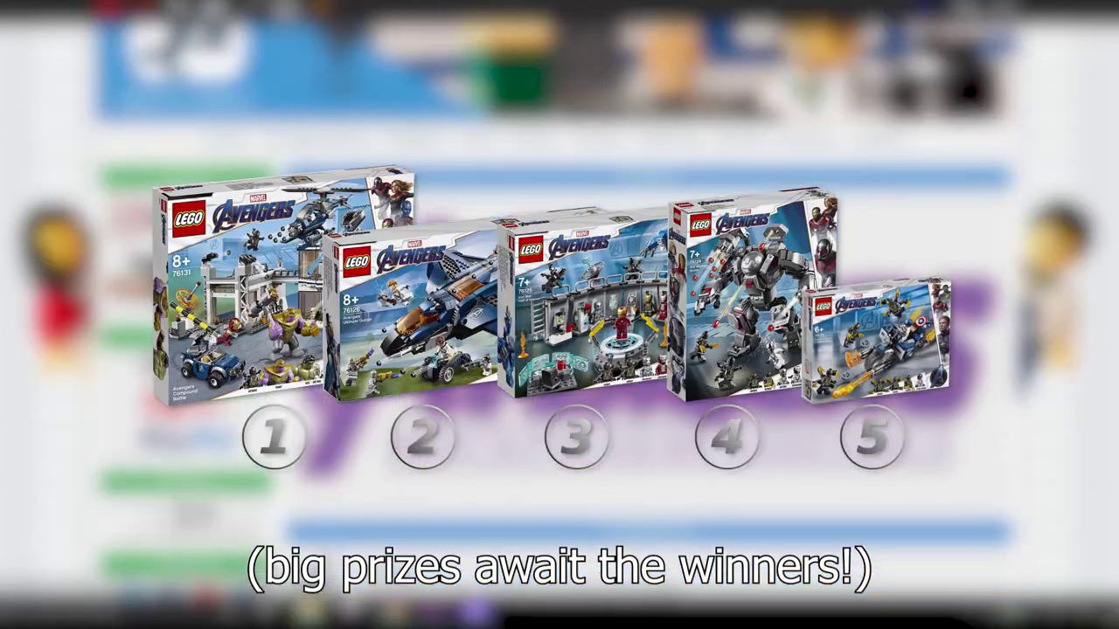
{"action": "scroll", "coordinate": [389, 363], "scroll_direction": "down", "scroll_amount": 2}
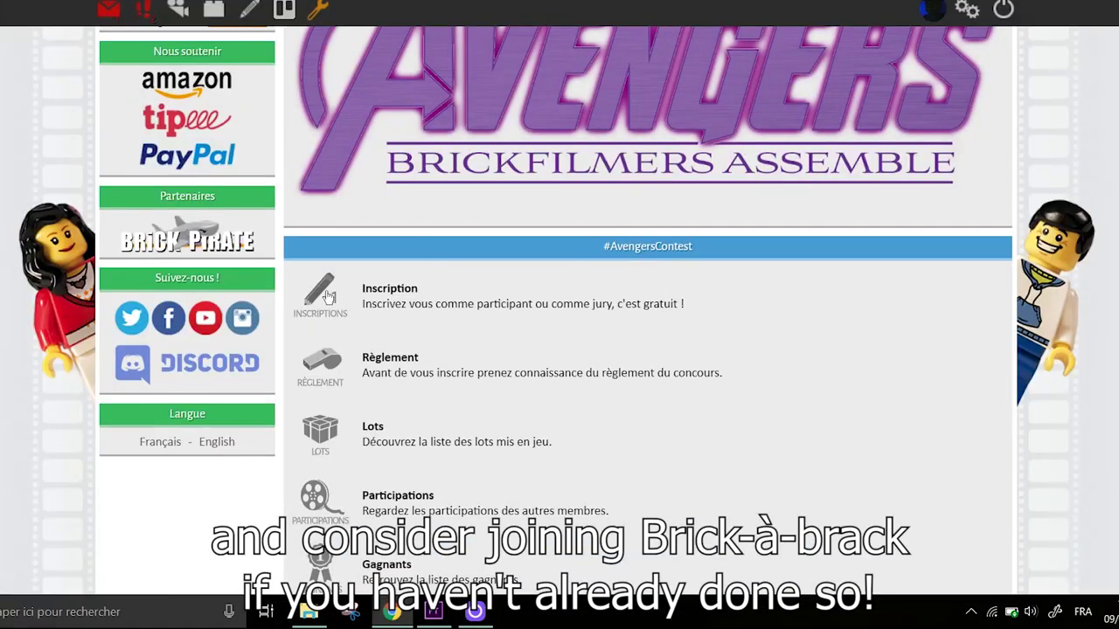
{"action": "left_click", "coordinate": [329, 297]}
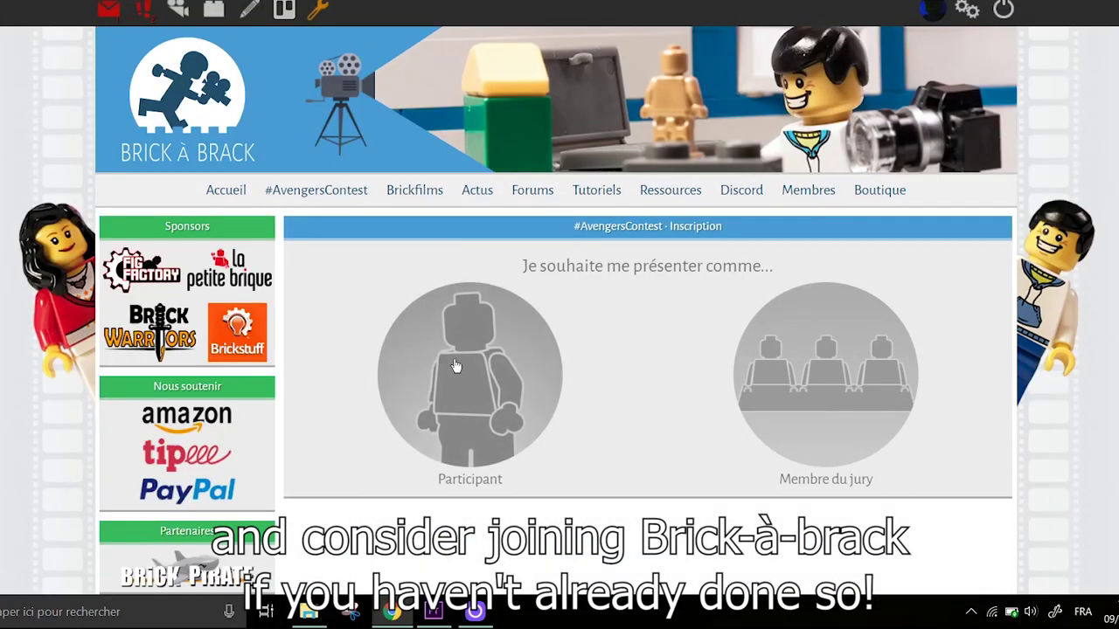